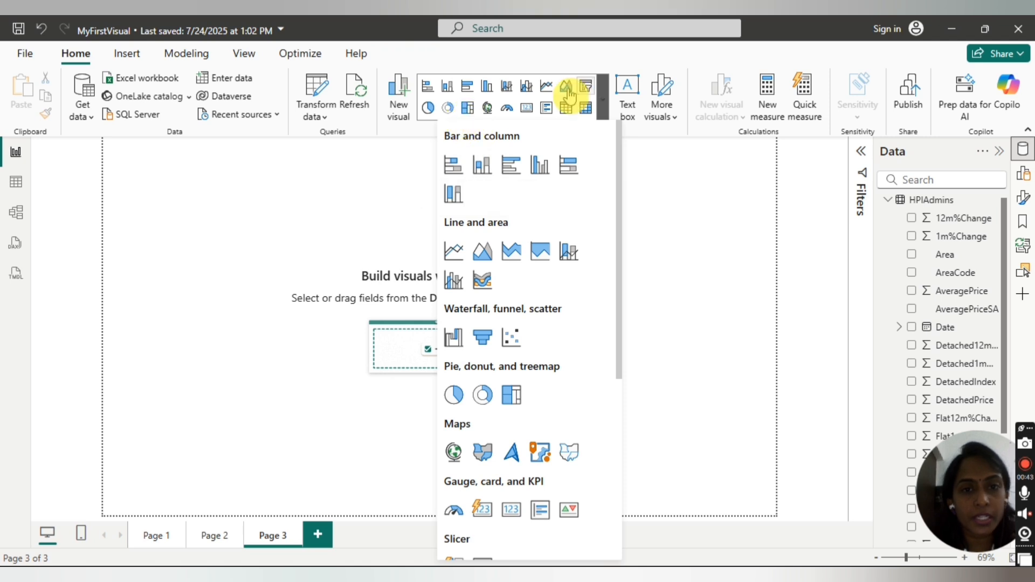
Step: Insert a blank stacked column chart on Page 3 of the report
{"action": "left_click", "coordinate": [683, 182]}
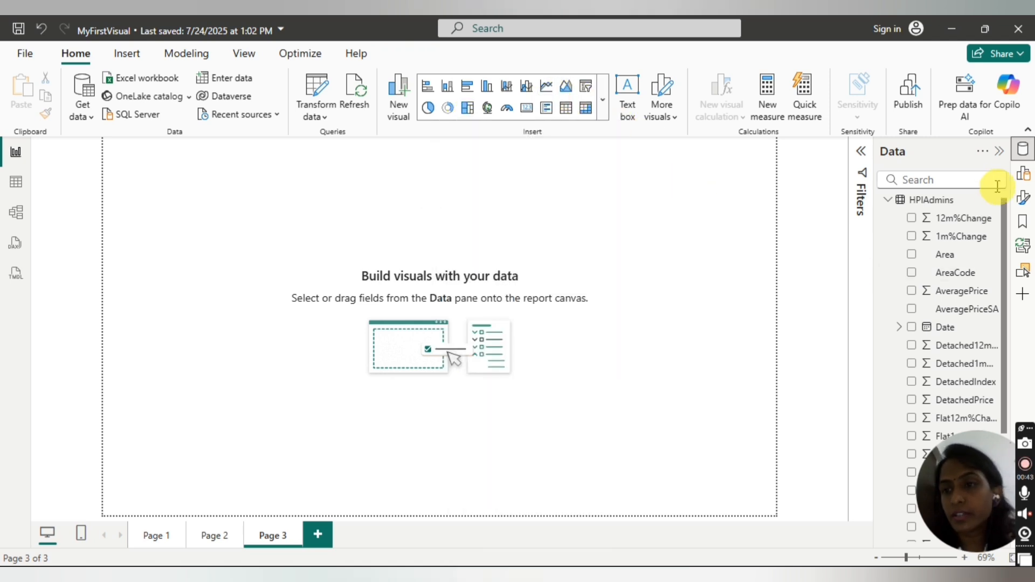
{"action": "left_click", "coordinate": [1023, 173]}
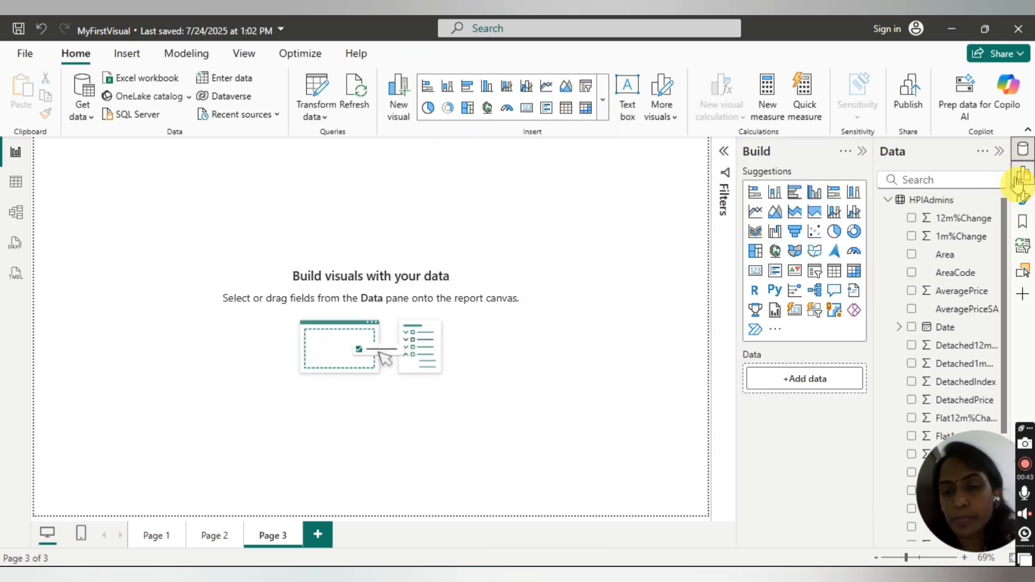
{"action": "left_click", "coordinate": [775, 194]}
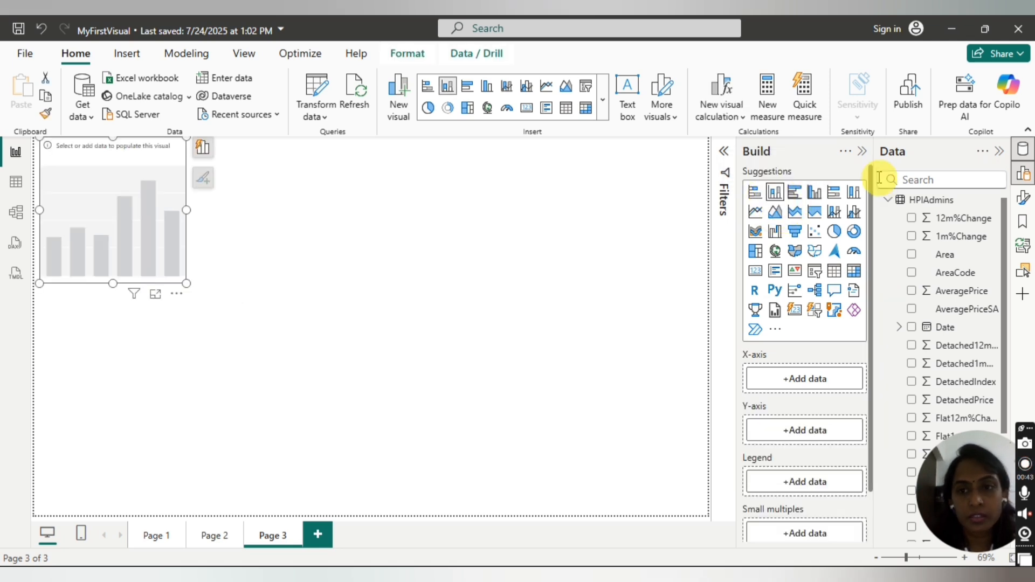
{"action": "left_click", "coordinate": [862, 151]}
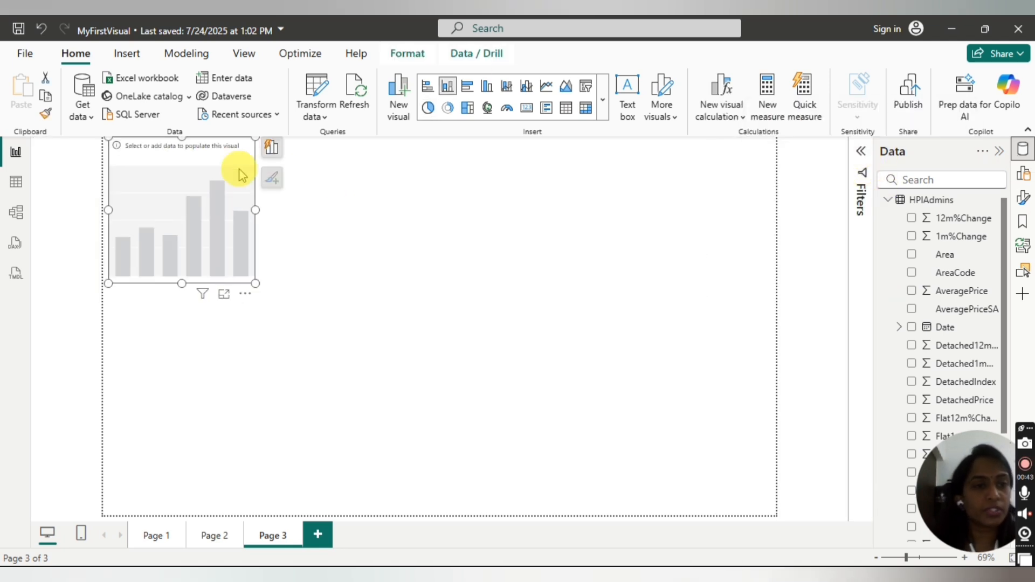
Step: Move the blank column chart away from the page corner and enlarge it to roughly twice its width and height
{"action": "left_click_drag", "start_coordinate": [240, 161], "coordinate": [345, 215]}
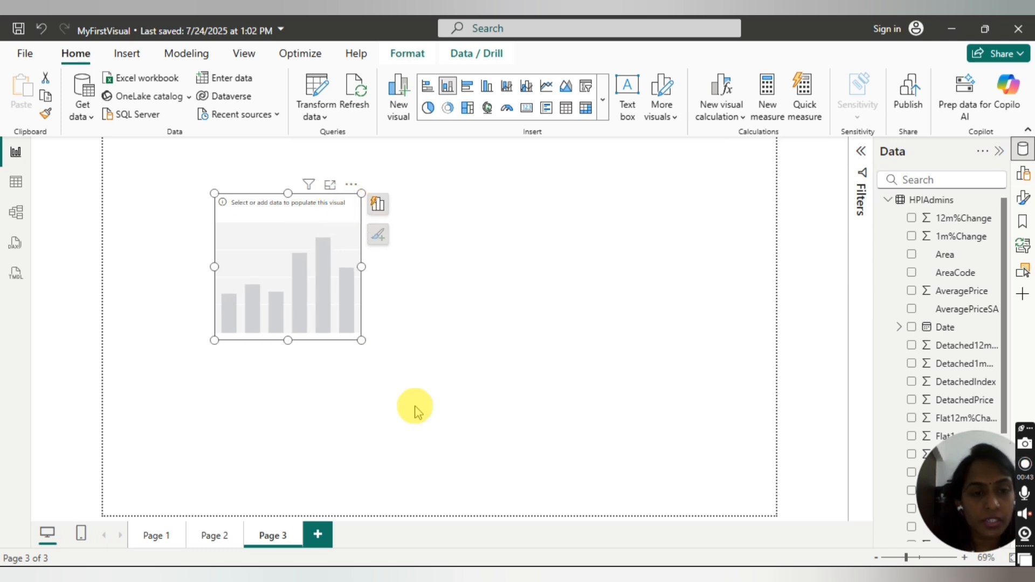
{"action": "left_click_drag", "start_coordinate": [362, 340], "coordinate": [496, 455]}
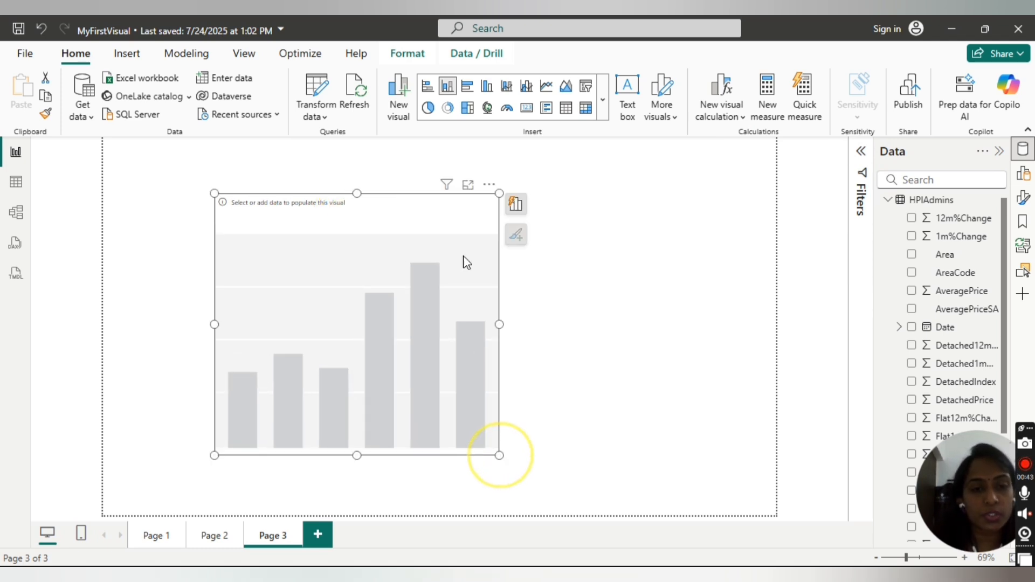
{"action": "left_click_drag", "start_coordinate": [446, 210], "coordinate": [439, 198]}
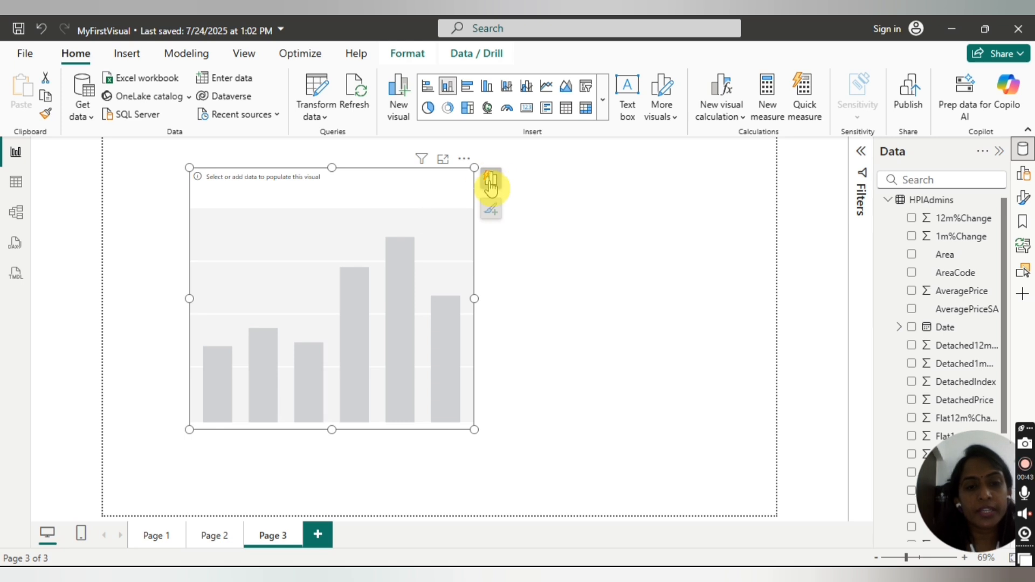
Step: Add the Year level of the Date hierarchy from HPIAdmins to the chart's X-axis
{"action": "left_click", "coordinate": [490, 180]}
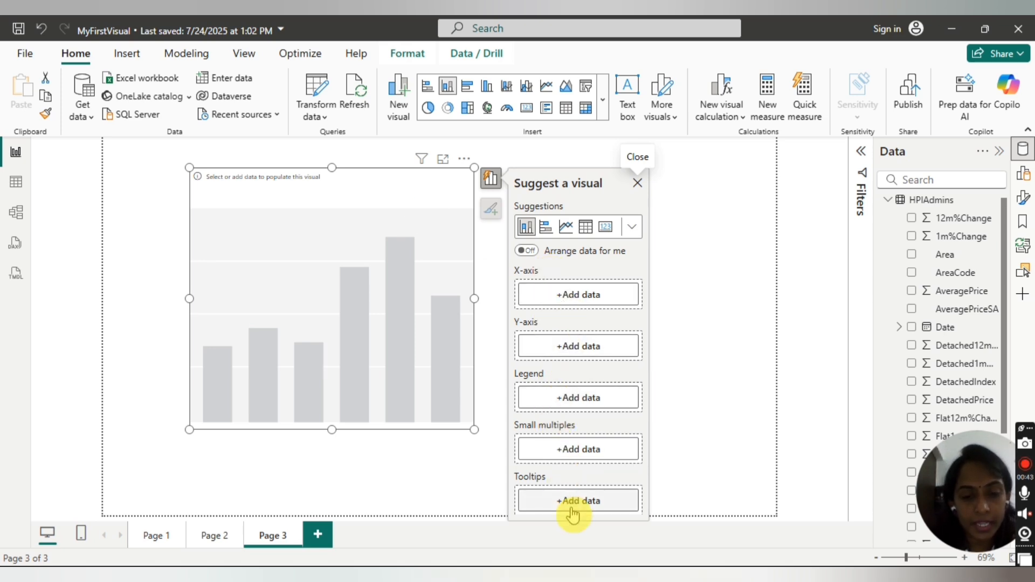
{"action": "left_click", "coordinate": [581, 494]}
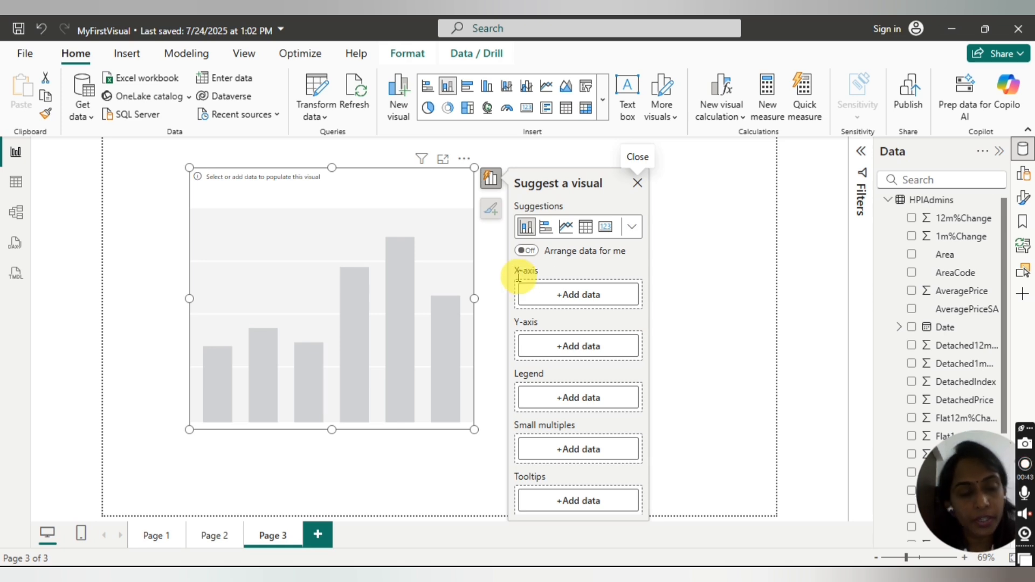
{"action": "left_click", "coordinate": [586, 300]}
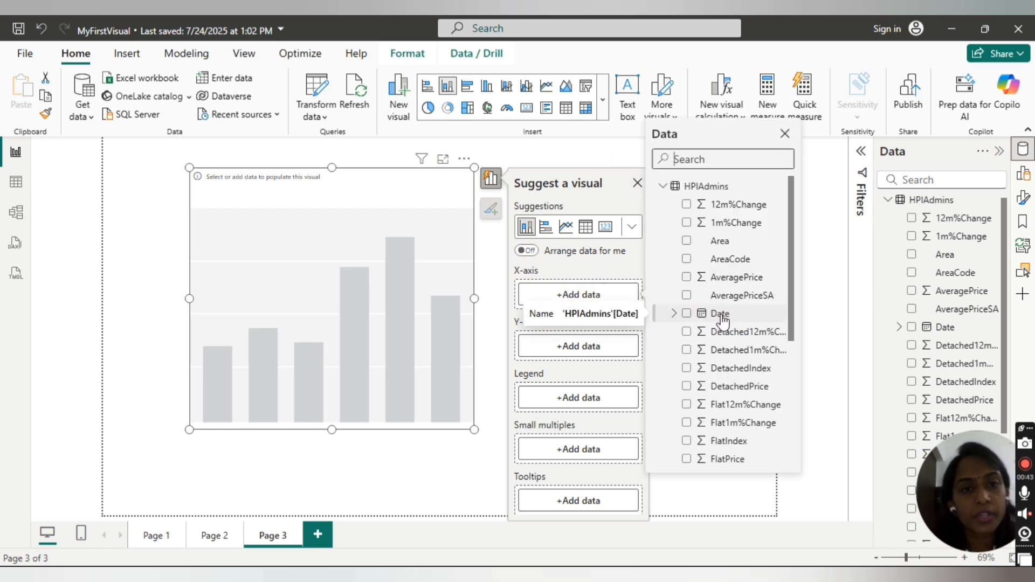
{"action": "left_click", "coordinate": [675, 314]}
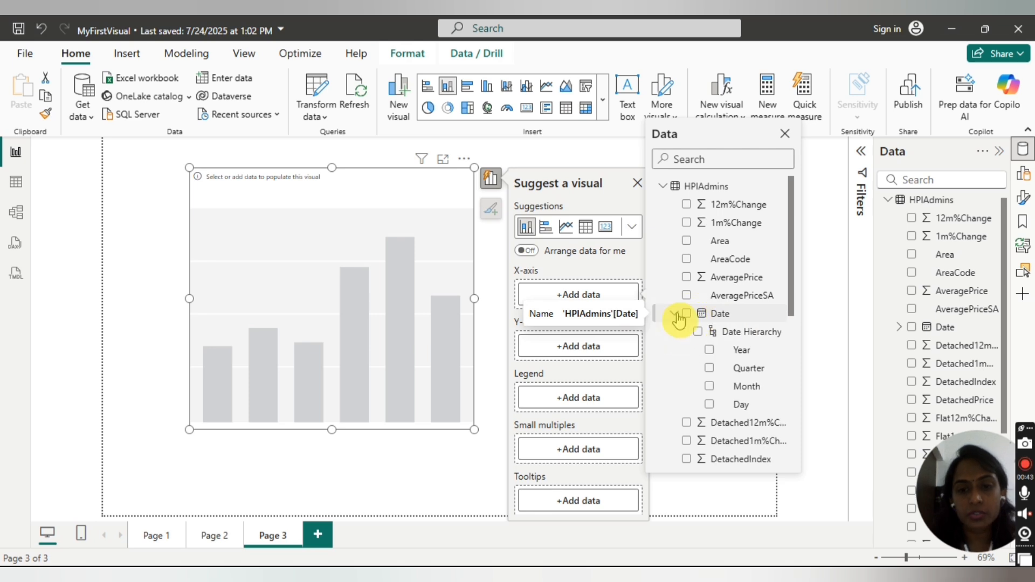
{"action": "left_click", "coordinate": [710, 350]}
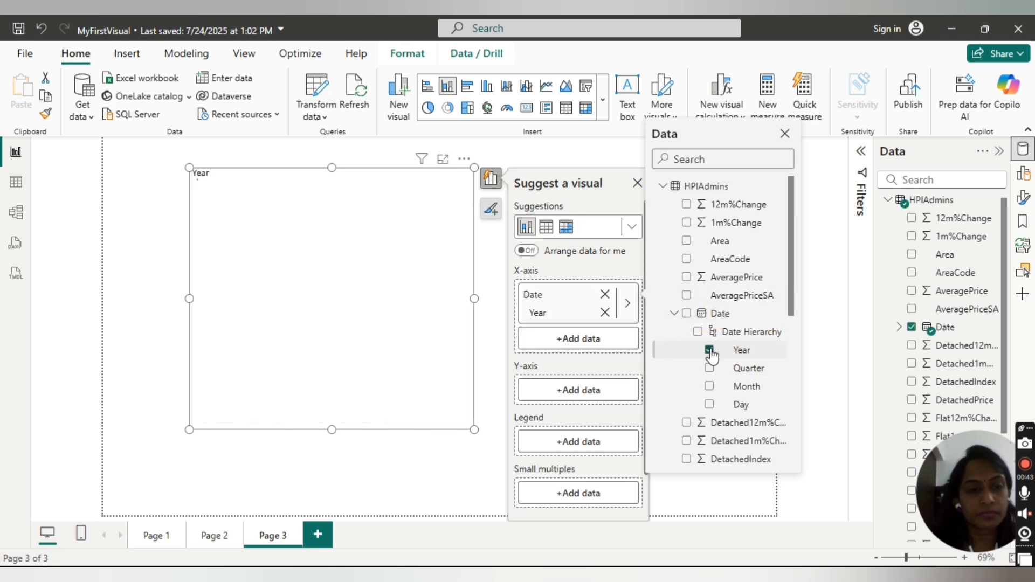
{"action": "left_click", "coordinate": [786, 134]}
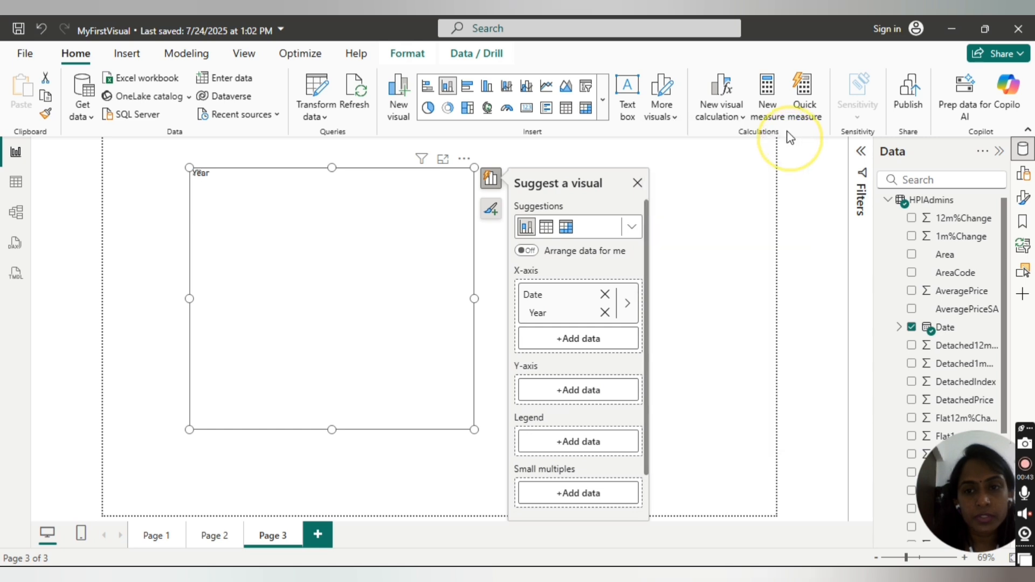
Step: Add the SalesVolume field to the chart's Y-axis and finish building the visual
{"action": "left_click", "coordinate": [575, 391]}
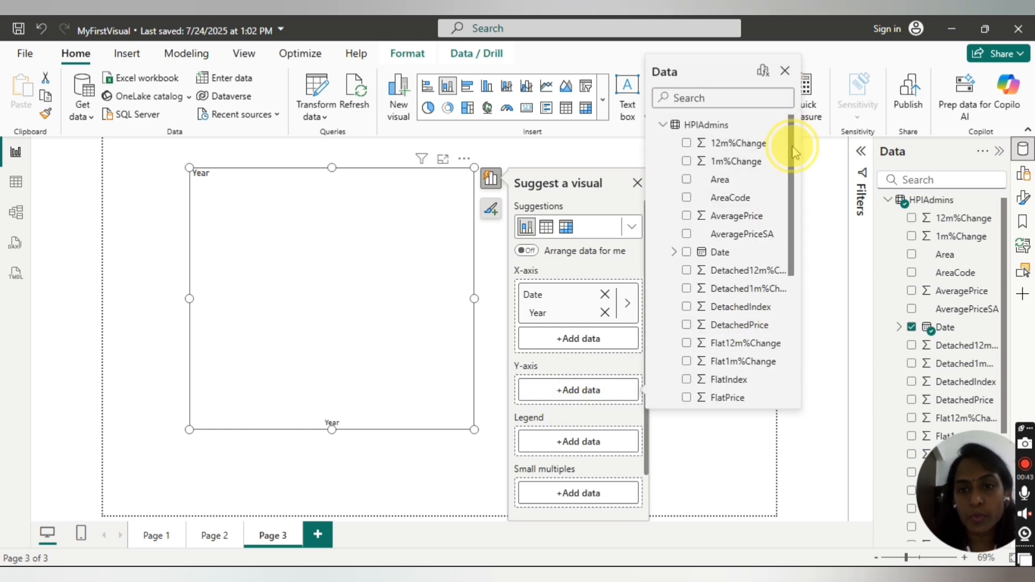
{"action": "left_click_drag", "start_coordinate": [791, 146], "coordinate": [797, 228]}
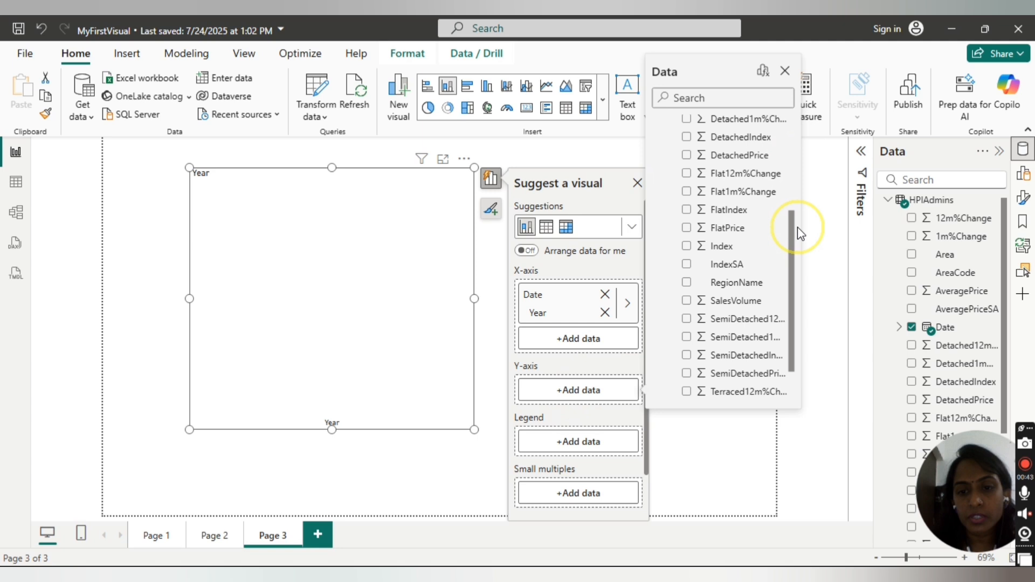
{"action": "left_click", "coordinate": [687, 302]}
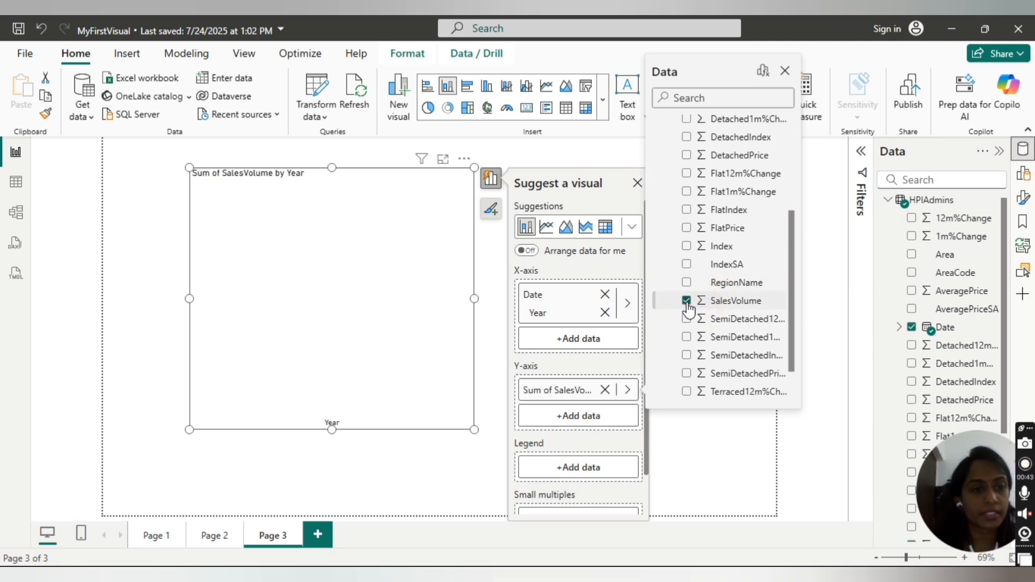
{"action": "left_click", "coordinate": [786, 70]}
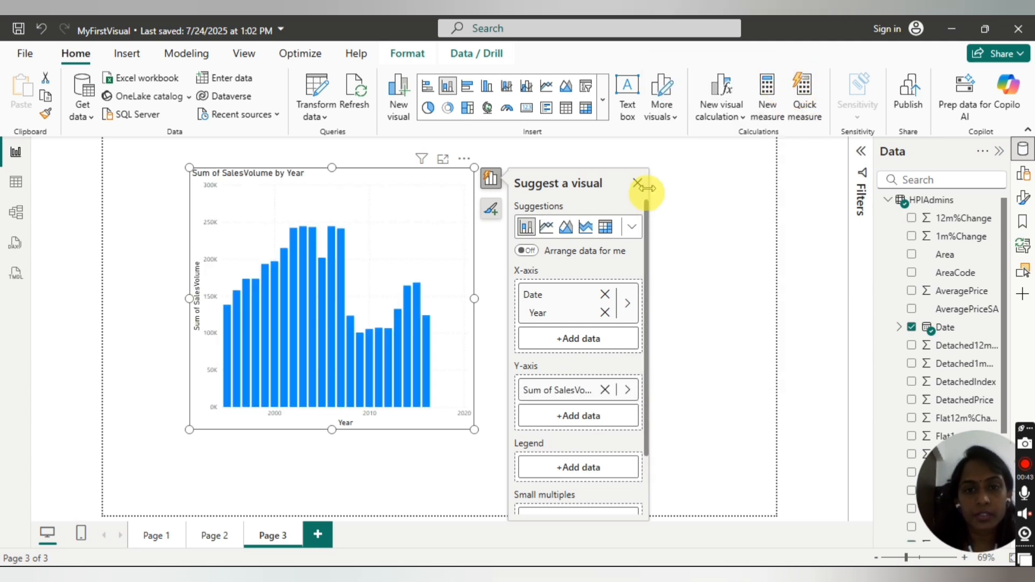
{"action": "left_click", "coordinate": [637, 183]}
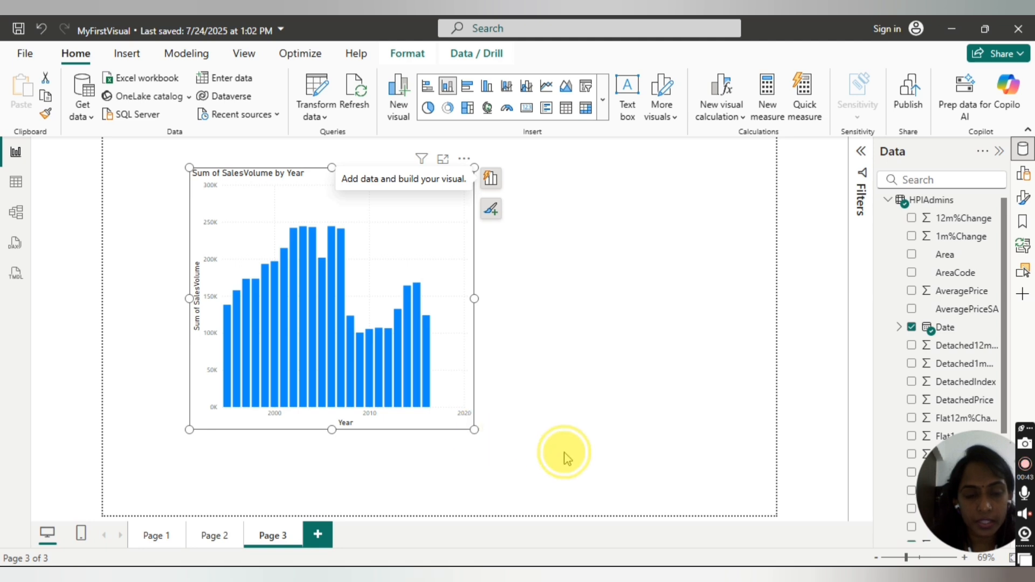
Step: Enlarge and reposition the SalesVolume by Year chart so it fills most of the report page
{"action": "left_click_drag", "start_coordinate": [475, 430], "coordinate": [756, 501]}
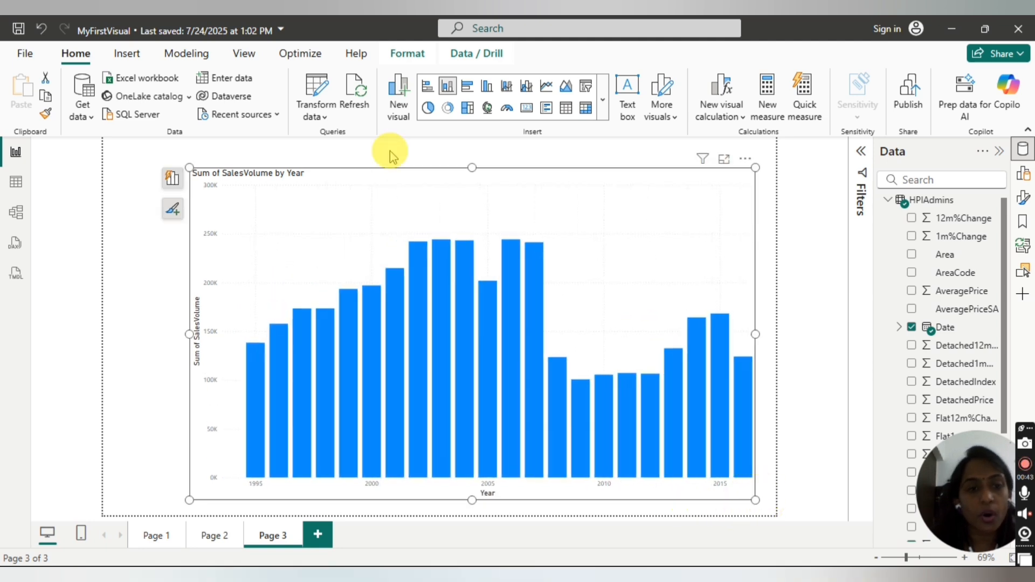
{"action": "left_click_drag", "start_coordinate": [328, 208], "coordinate": [324, 198]}
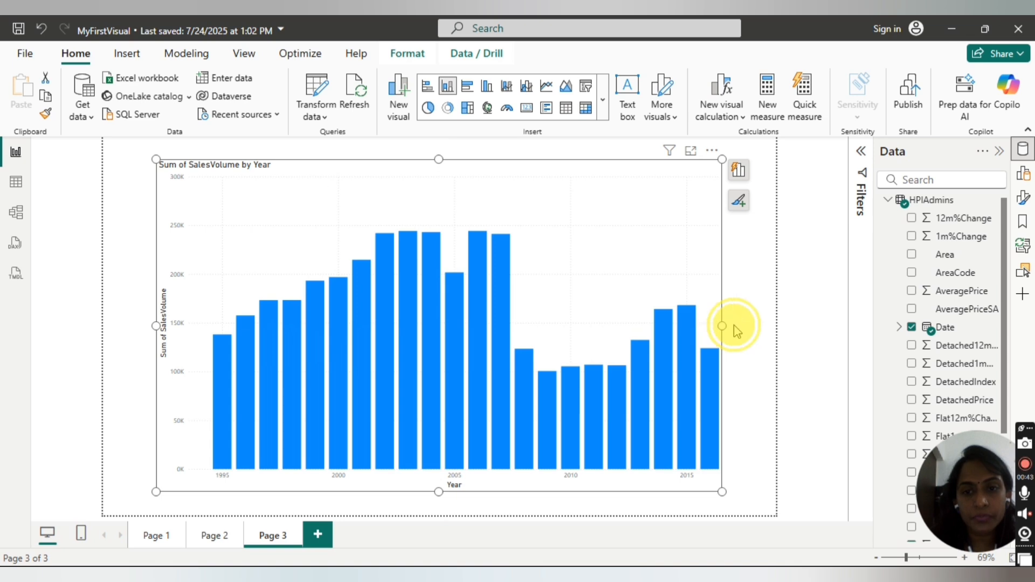
{"action": "left_click_drag", "start_coordinate": [733, 325], "coordinate": [751, 326]}
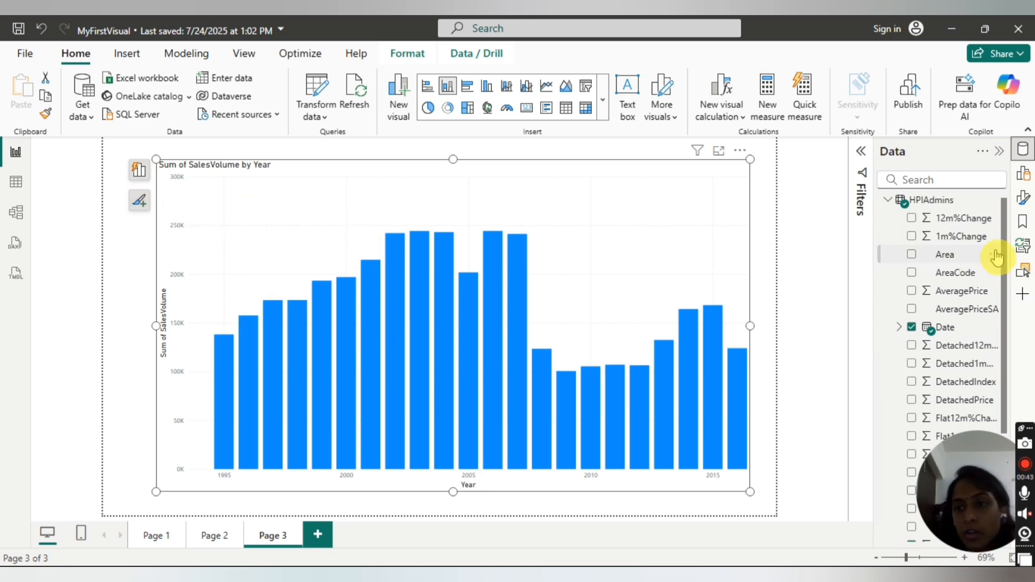
Step: Format the chart's X-axis values with font size 12 and black text
{"action": "left_click", "coordinate": [1023, 198]}
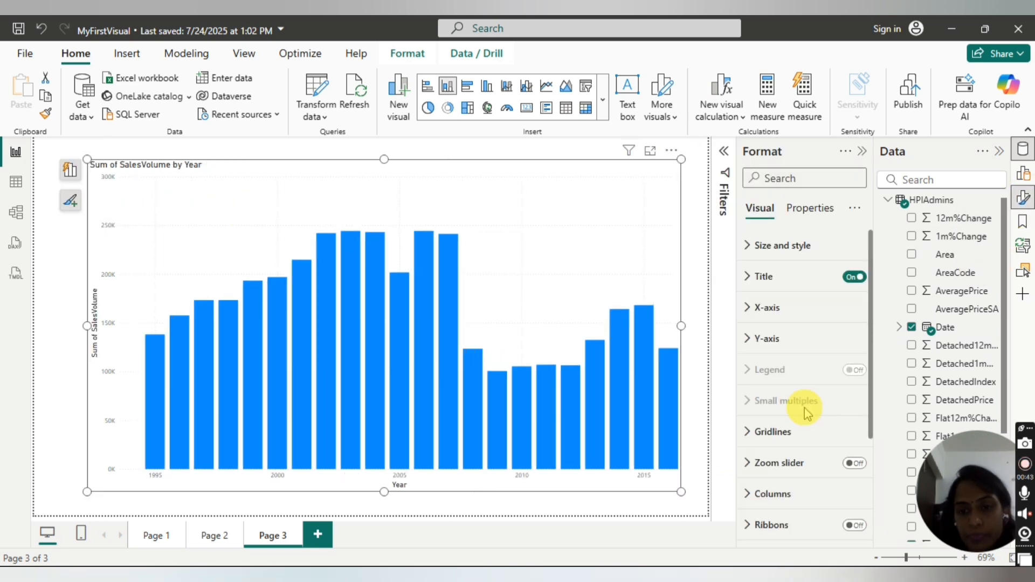
{"action": "left_click", "coordinate": [747, 310]}
{"action": "left_click_drag", "start_coordinate": [869, 302], "coordinate": [873, 396]}
{"action": "left_click", "coordinate": [754, 357]}
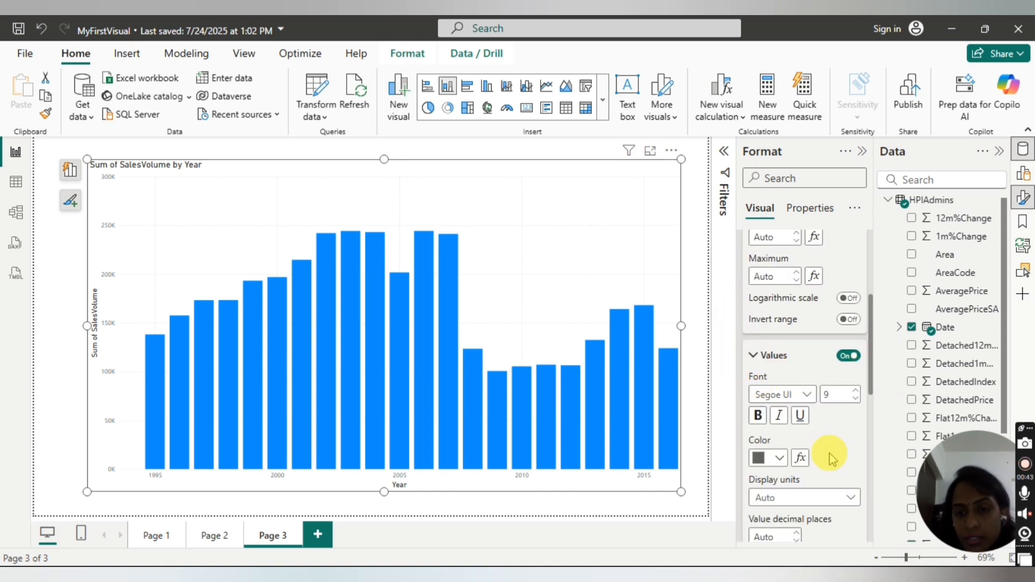
{"action": "left_click", "coordinate": [856, 391]}
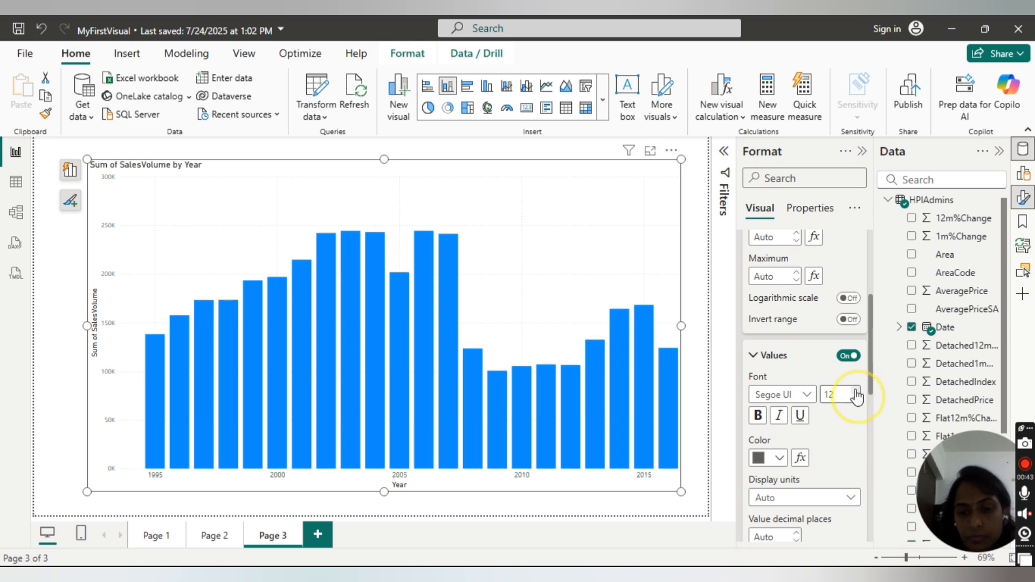
{"action": "left_click", "coordinate": [779, 458]}
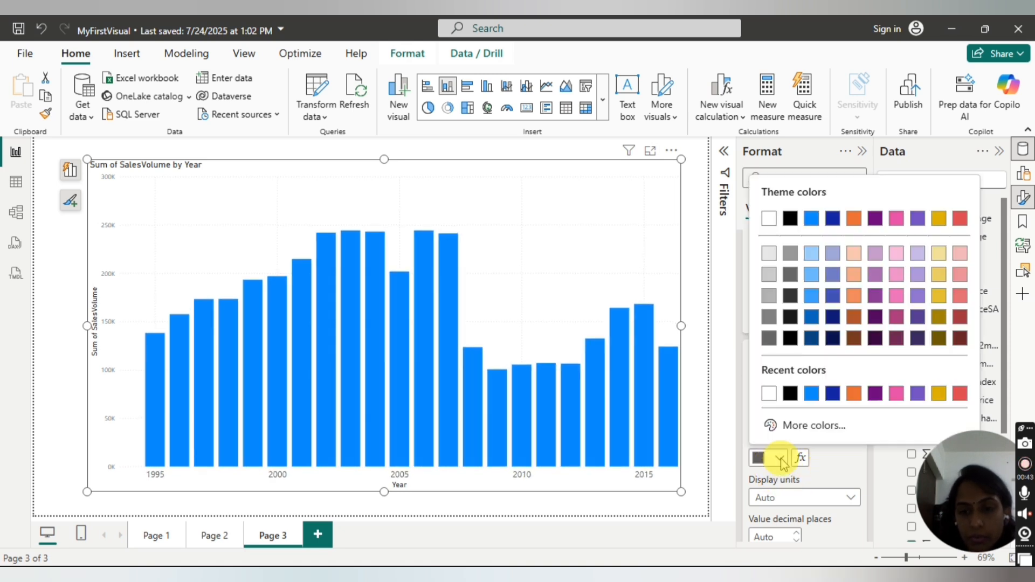
{"action": "left_click", "coordinate": [791, 399]}
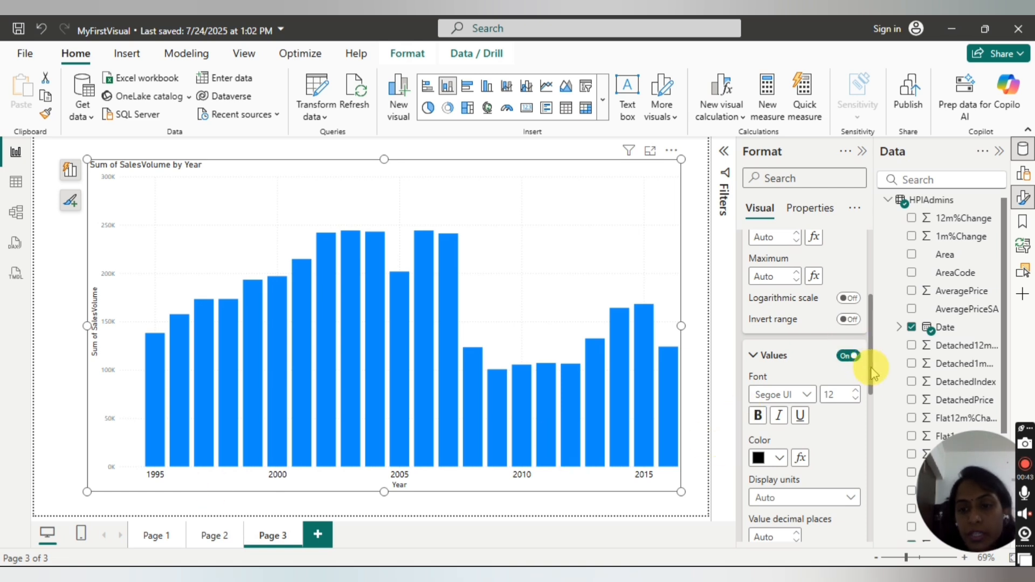
Step: Change the X-axis type to Categorical and enlarge the chart slightly towards the page's lower-right corner
{"action": "left_click_drag", "start_coordinate": [873, 372], "coordinate": [874, 308]}
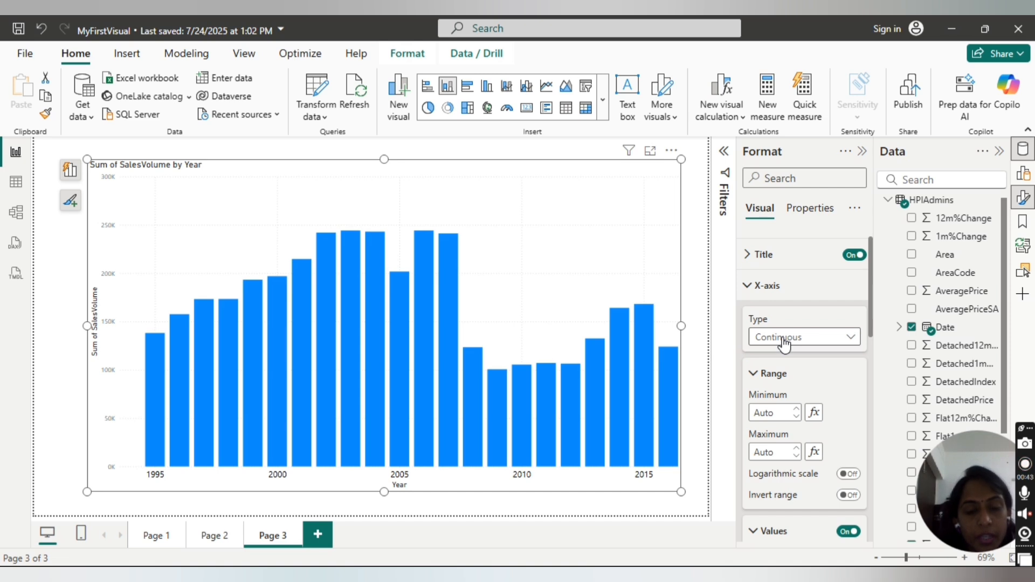
{"action": "left_click", "coordinate": [851, 340]}
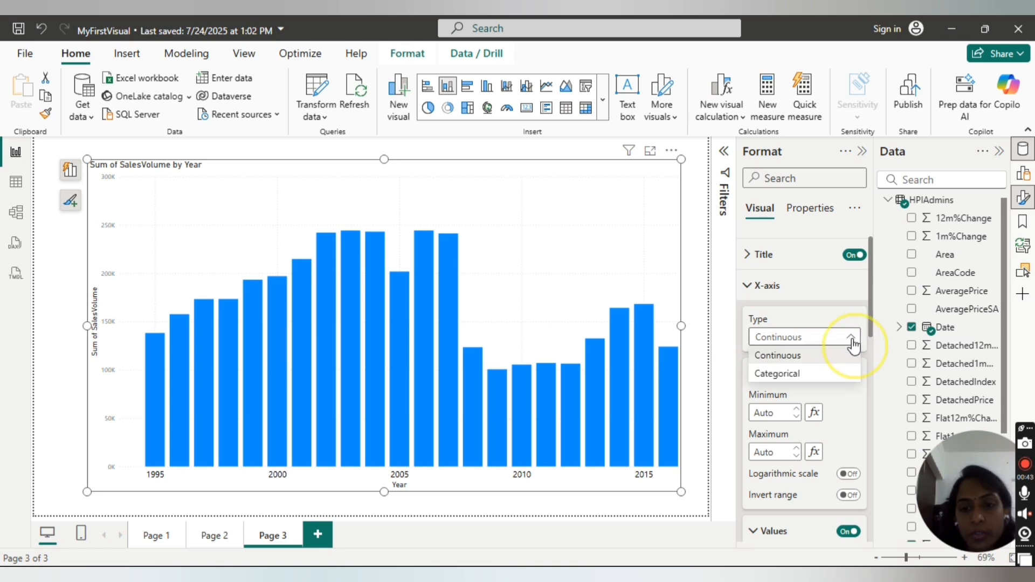
{"action": "left_click", "coordinate": [790, 377]}
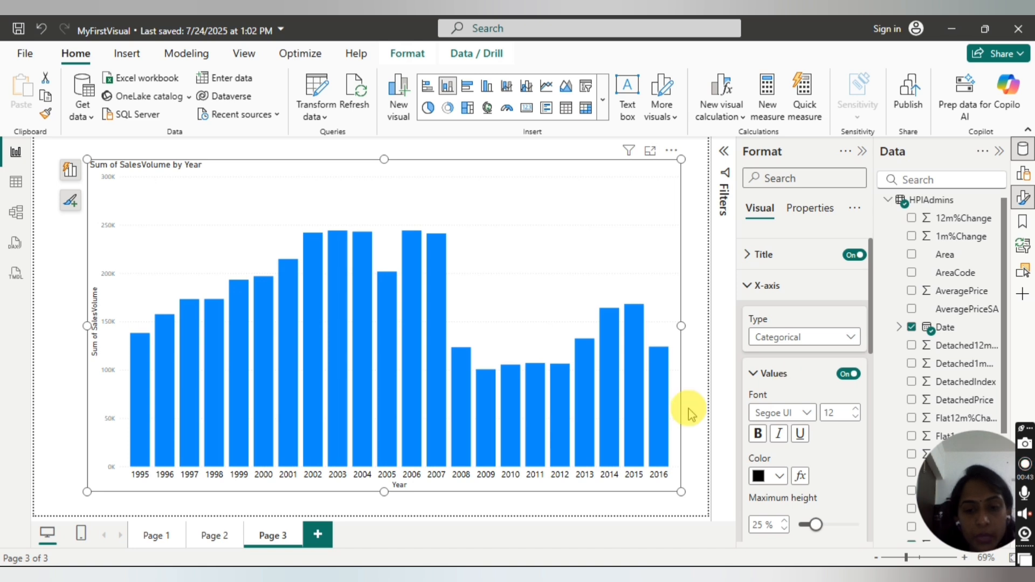
{"action": "left_click_drag", "start_coordinate": [682, 492], "coordinate": [700, 500]}
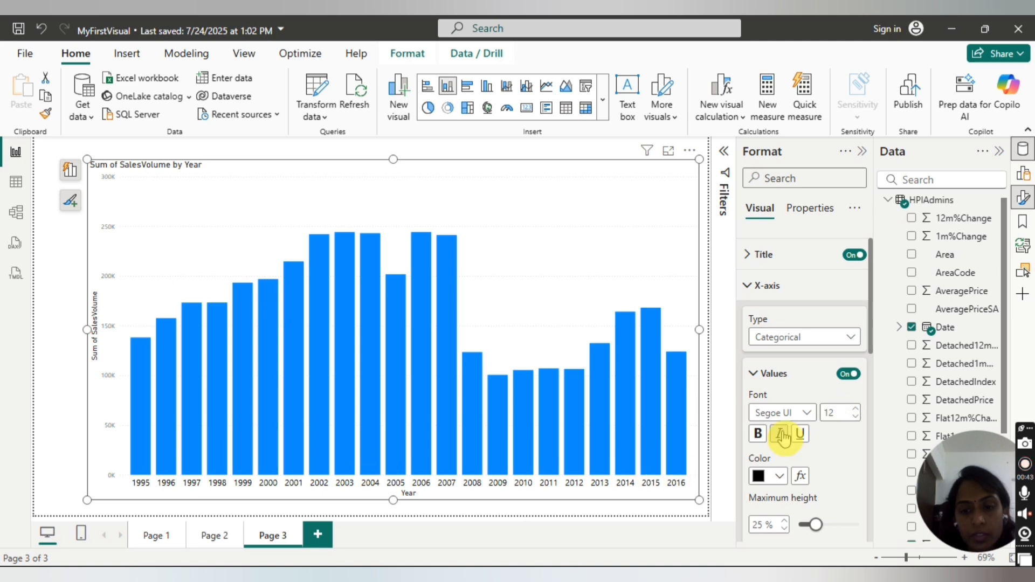
{"action": "left_click", "coordinate": [748, 291]}
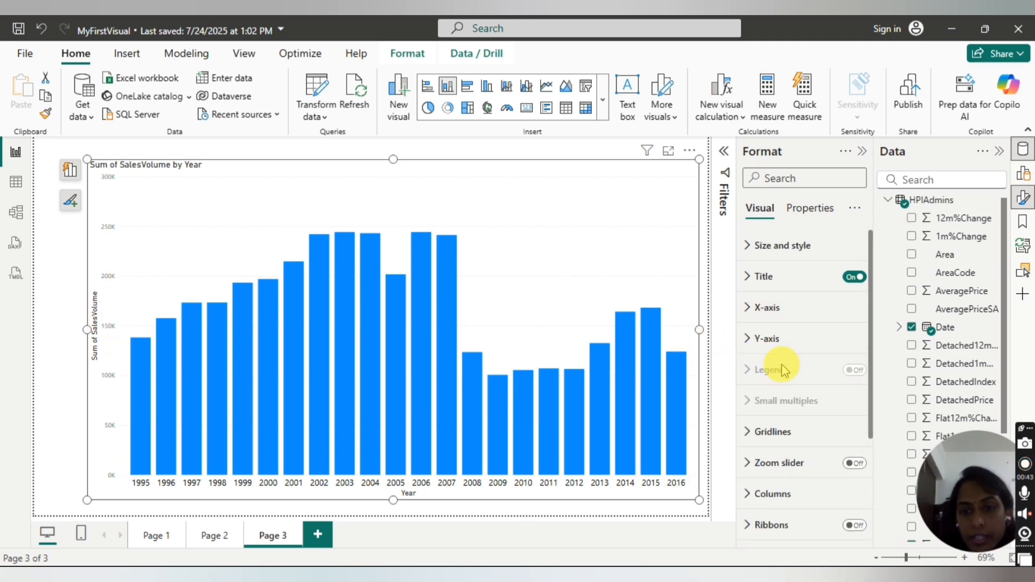
Step: Format the chart's Y-axis values with font size 17 and black text, and close the formatting options
{"action": "left_click", "coordinate": [751, 340]}
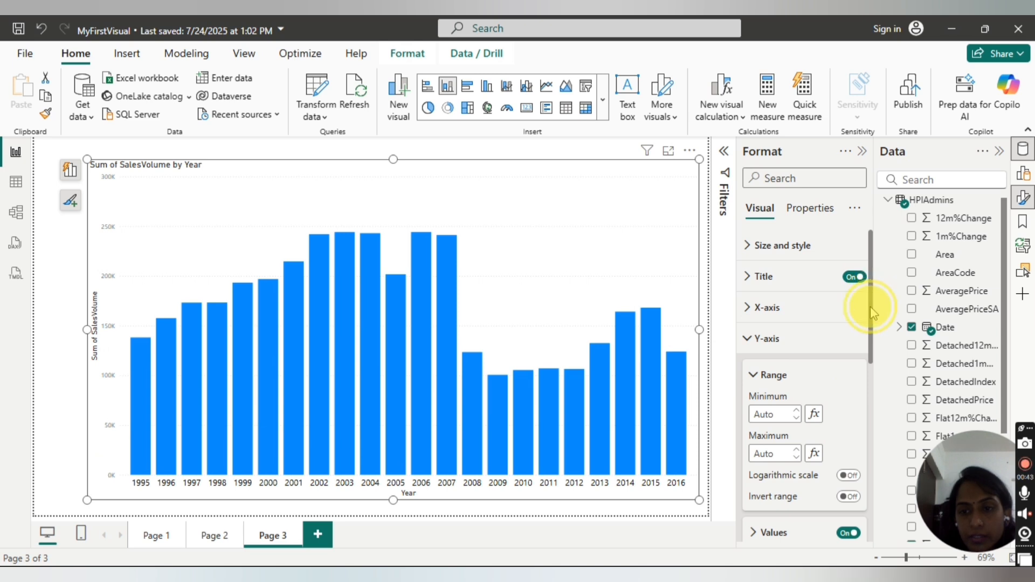
{"action": "scroll", "coordinate": [874, 313], "scroll_direction": "down", "scroll_amount": 3}
{"action": "left_click", "coordinate": [761, 372]}
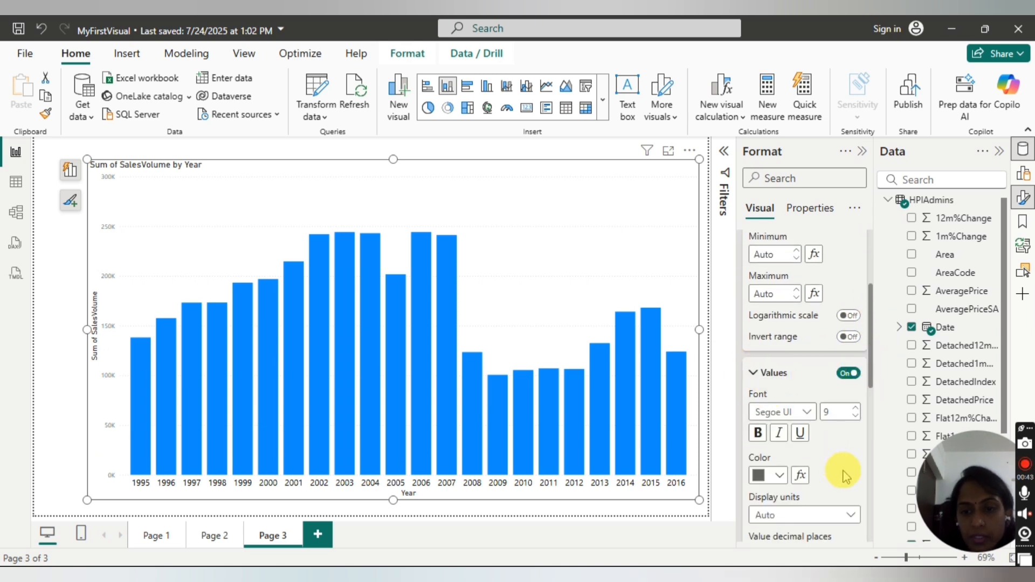
{"action": "left_click", "coordinate": [856, 409]}
{"action": "left_click", "coordinate": [856, 409]}
{"action": "left_click", "coordinate": [856, 409]}
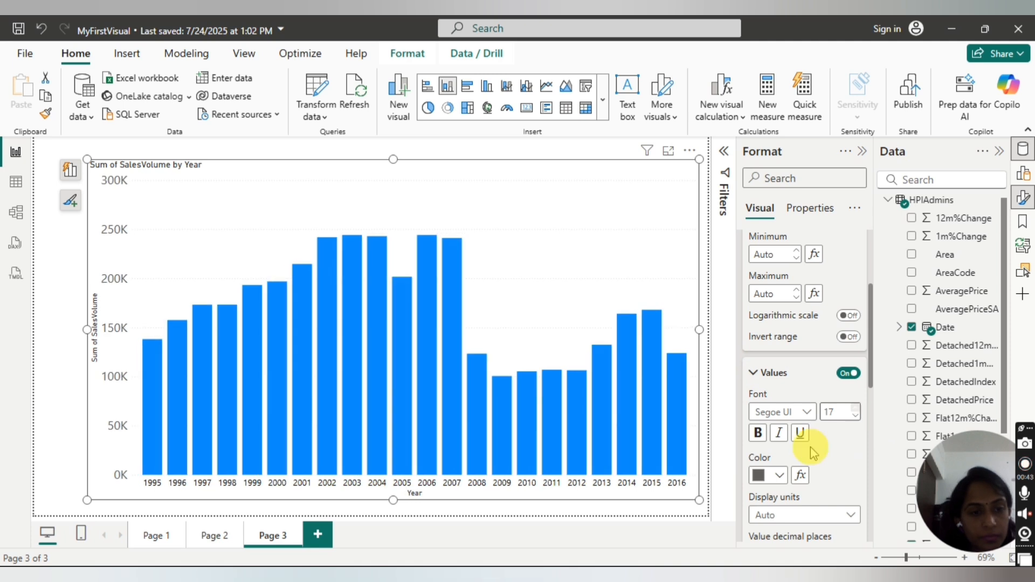
{"action": "left_click", "coordinate": [778, 476]}
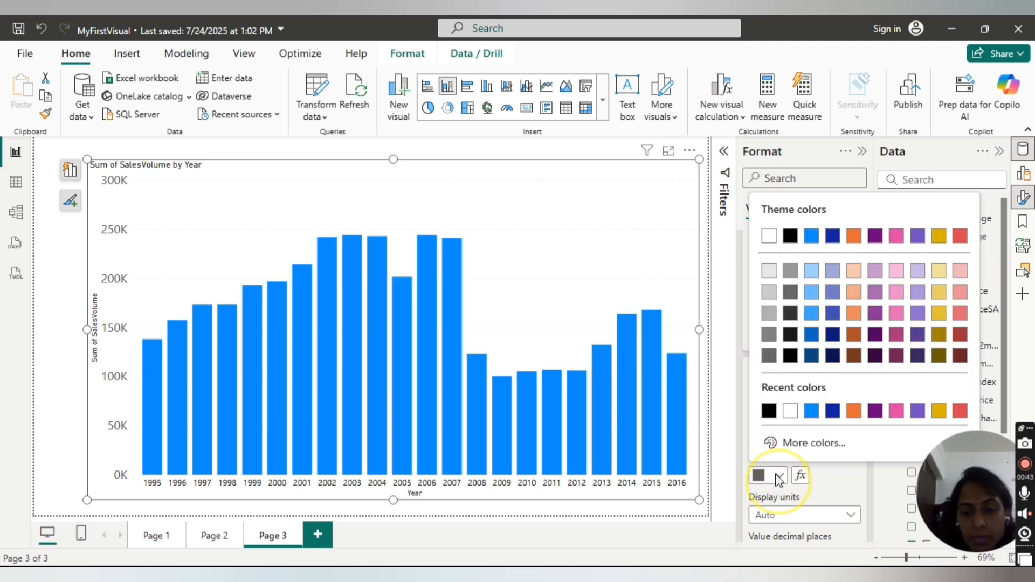
{"action": "left_click", "coordinate": [770, 412]}
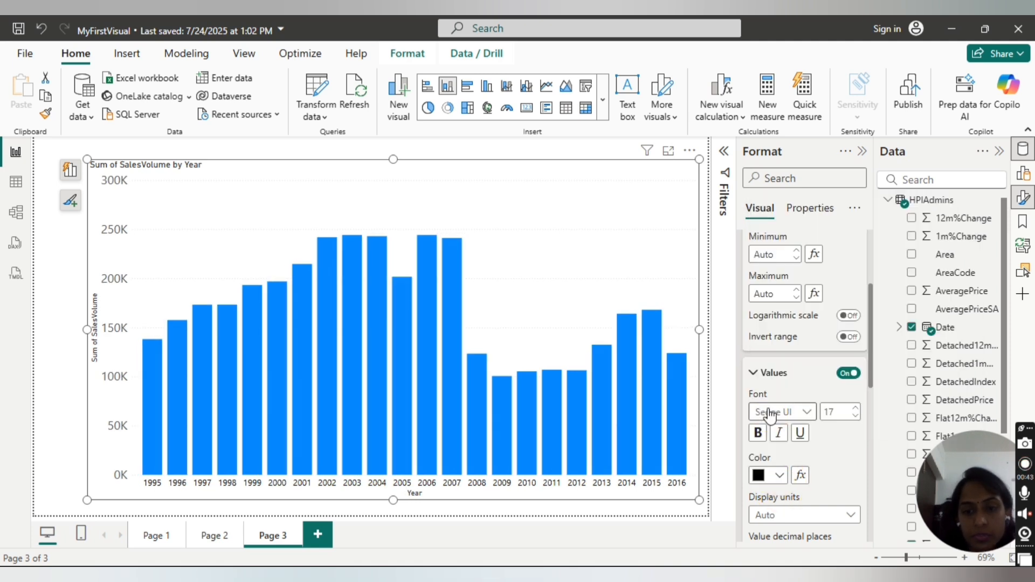
{"action": "left_click", "coordinate": [865, 152]}
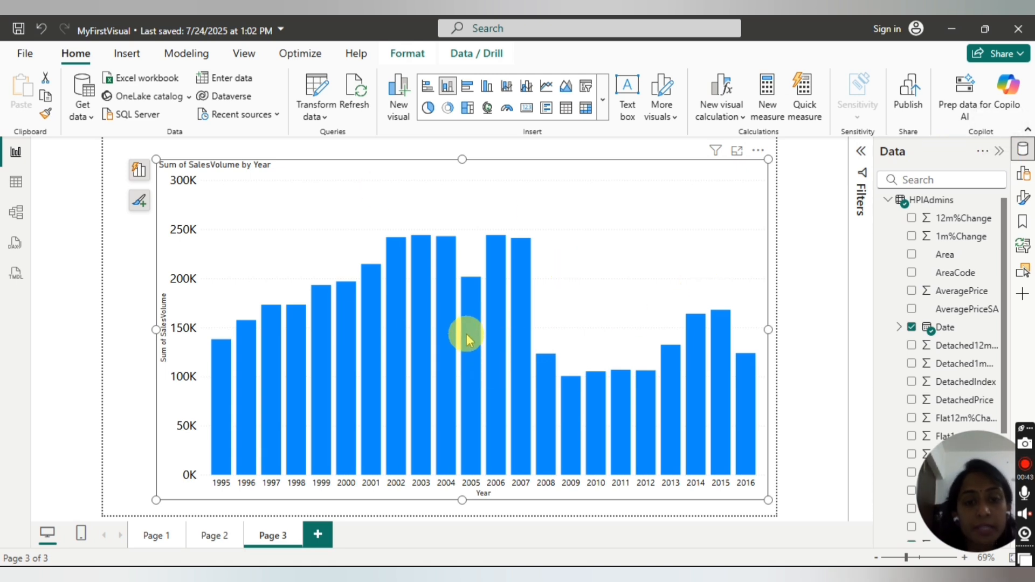
Step: Inspect the yearly columns' tooltips and review which fields the chart uses for its axes and legend
{"action": "mouse_move", "coordinate": [467, 336]}
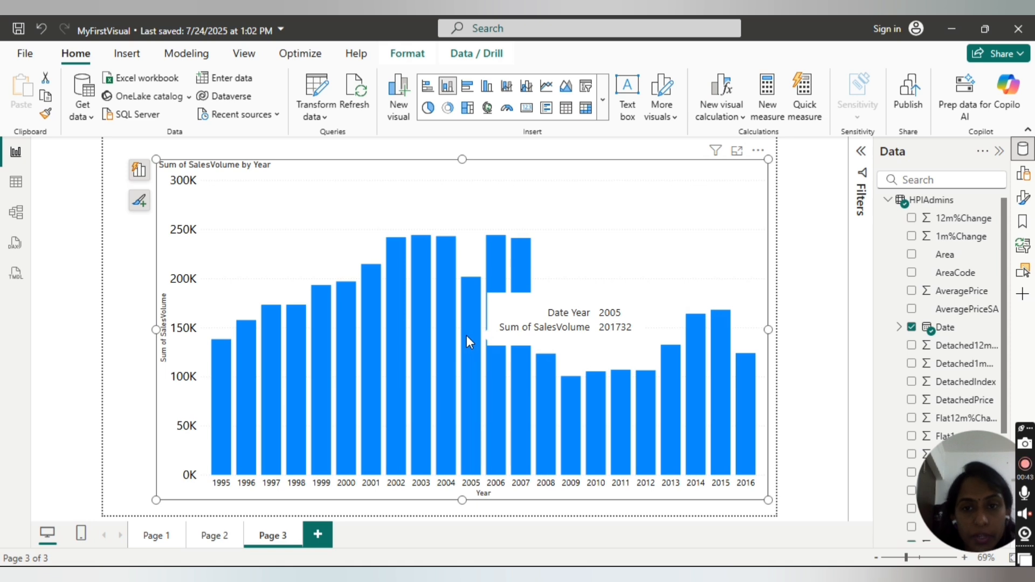
{"action": "left_click", "coordinate": [184, 269]}
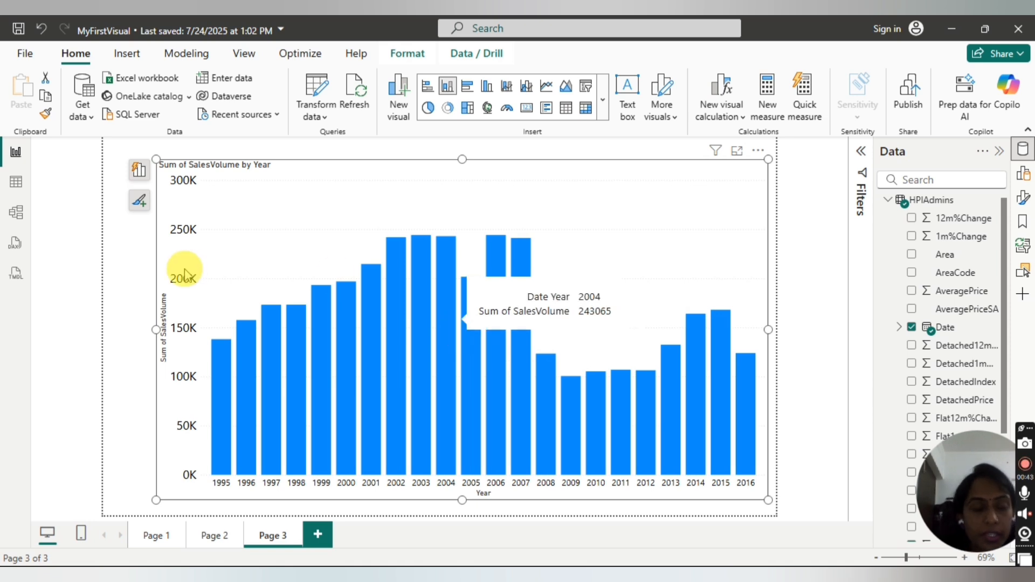
{"action": "left_click", "coordinate": [140, 174]}
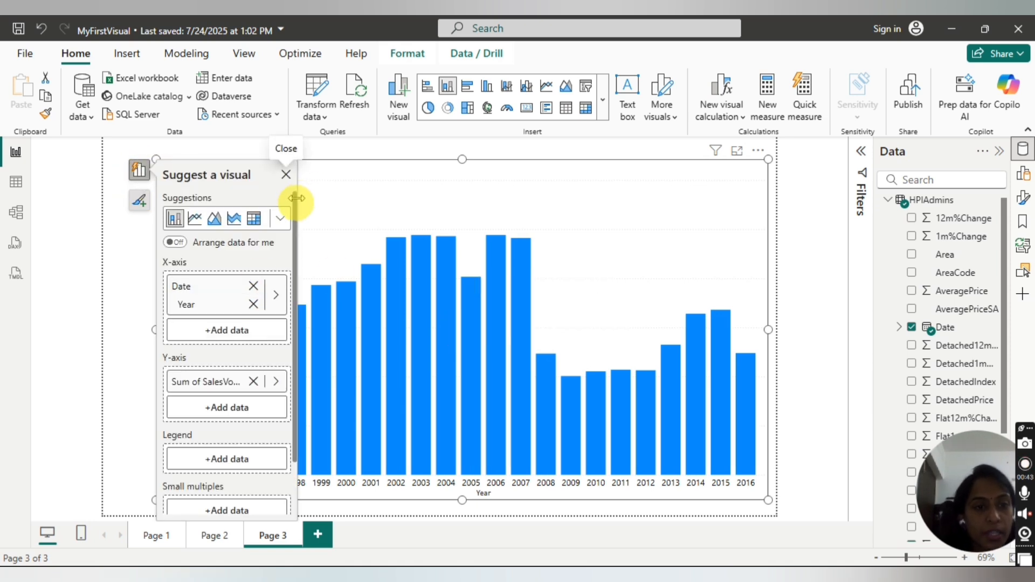
{"action": "left_click_drag", "start_coordinate": [296, 204], "coordinate": [293, 237]}
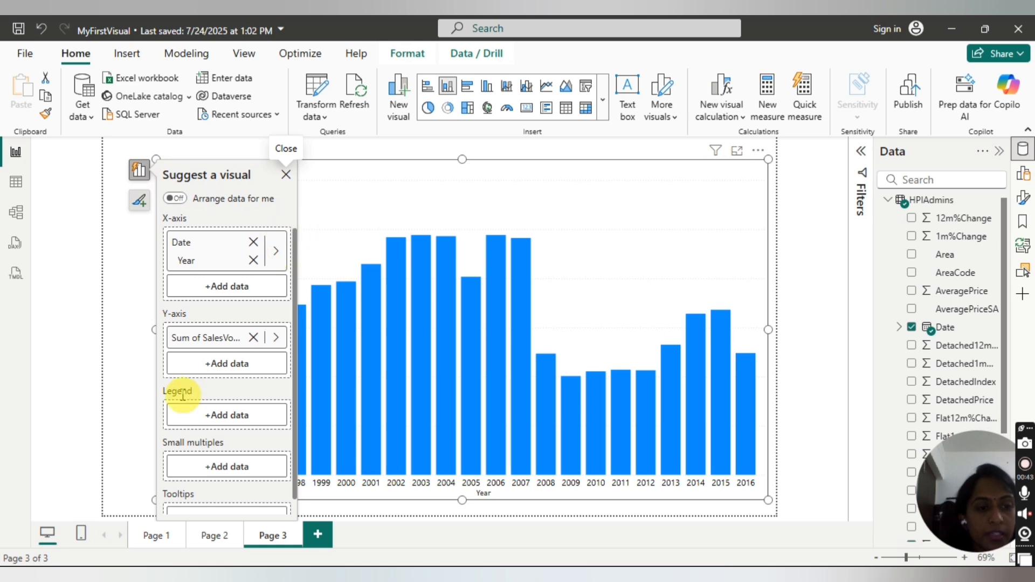
{"action": "left_click", "coordinate": [286, 177]}
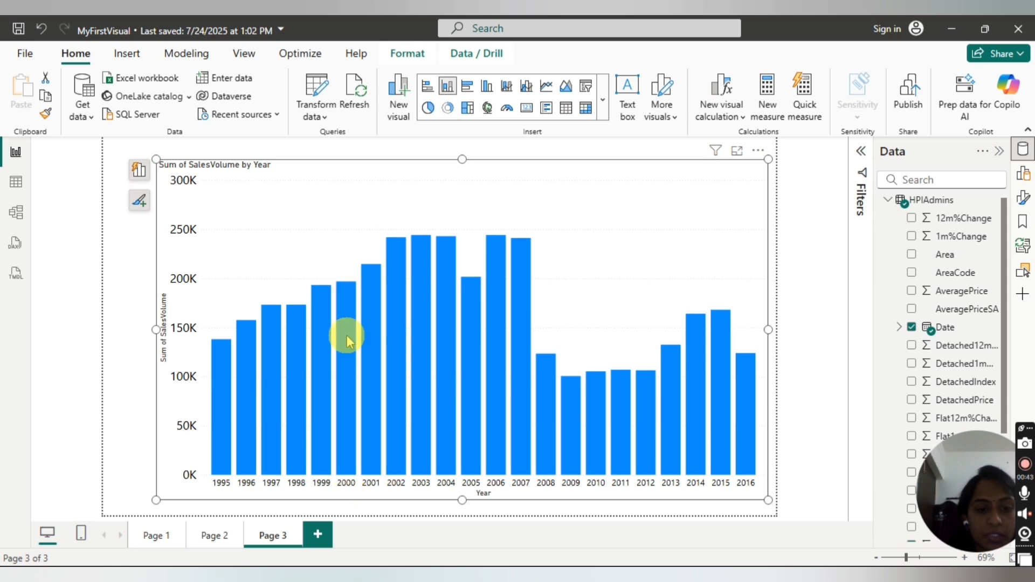
{"action": "mouse_move", "coordinate": [346, 363]}
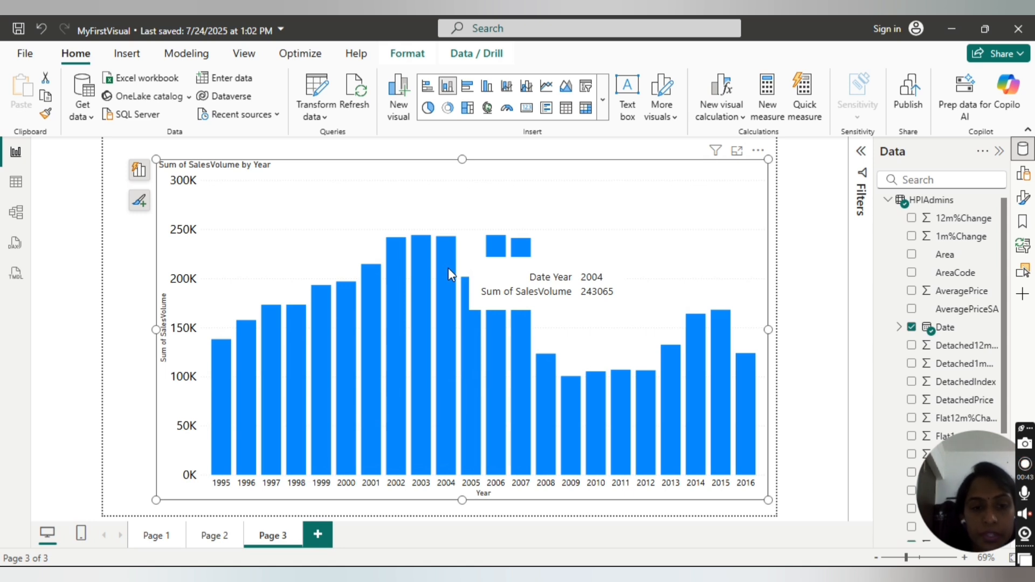
Step: Add the RegionName field to the chart's Legend and close the visual builder
{"action": "left_click", "coordinate": [140, 173]}
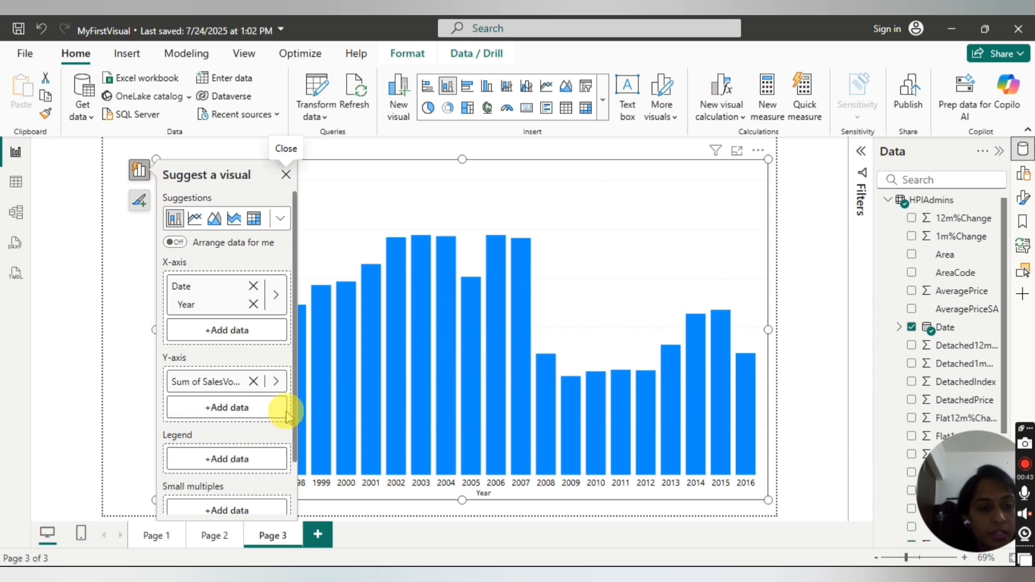
{"action": "left_click_drag", "start_coordinate": [293, 334], "coordinate": [296, 381]}
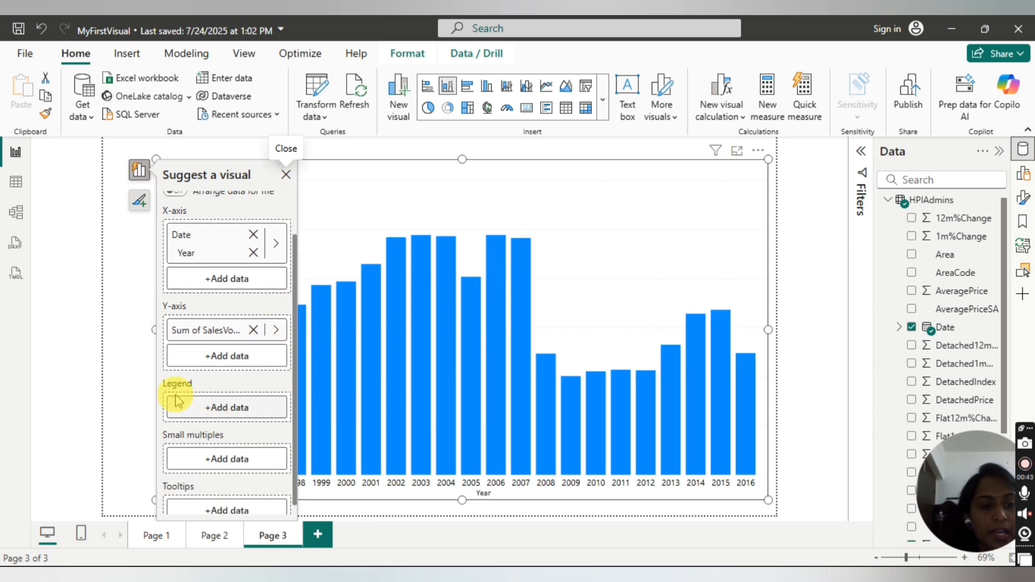
{"action": "left_click", "coordinate": [214, 409]}
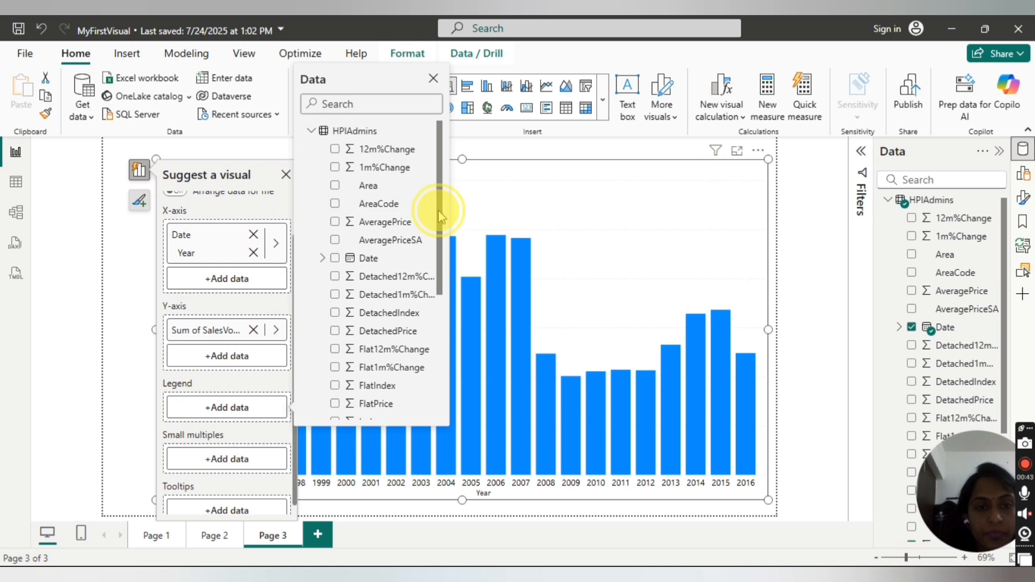
{"action": "left_click_drag", "start_coordinate": [441, 215], "coordinate": [429, 257]}
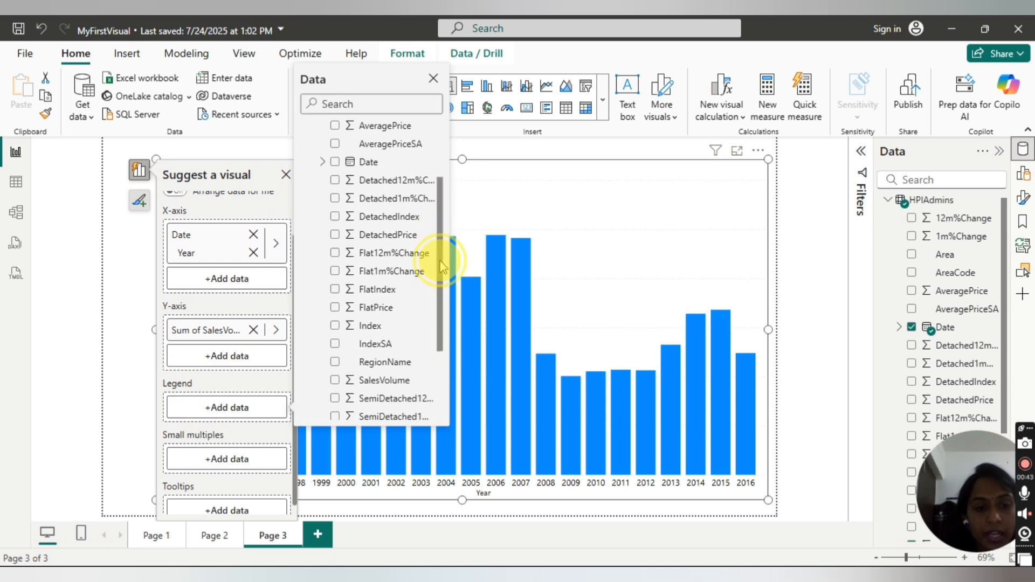
{"action": "left_click", "coordinate": [336, 365]}
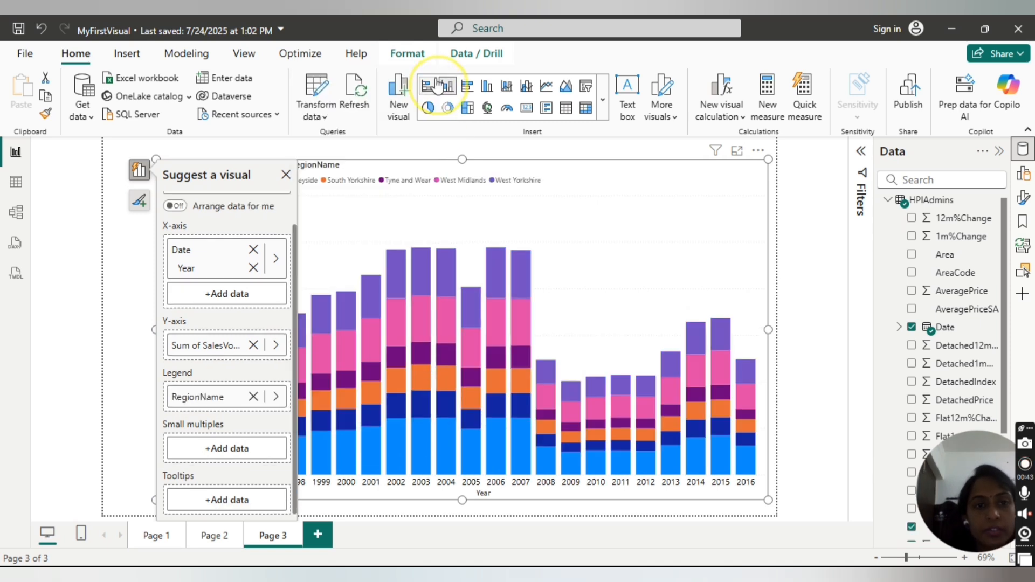
{"action": "left_click", "coordinate": [286, 174]}
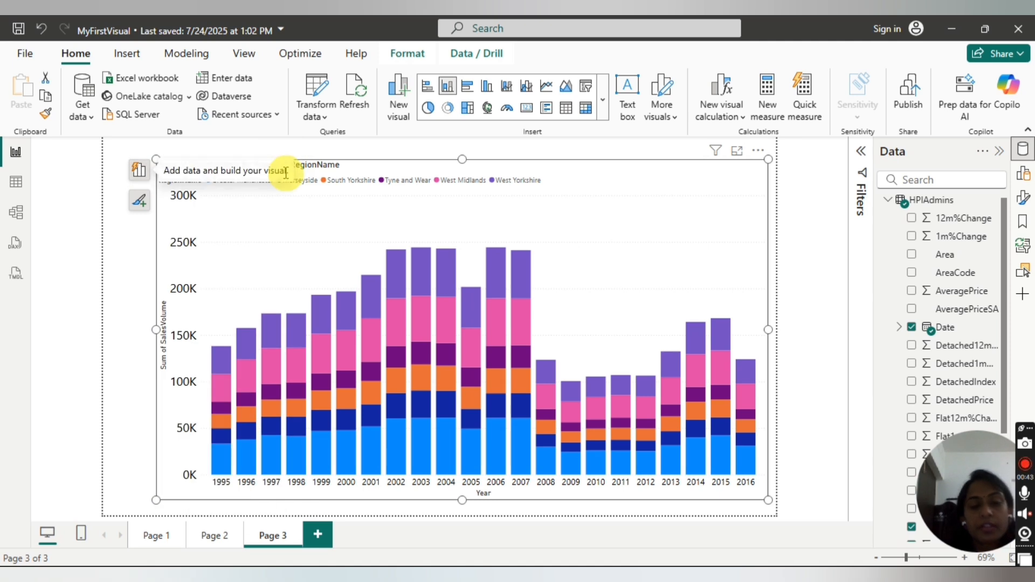
Step: Examine the region legend and the tooltips of individual region segments in the stacked columns
{"action": "mouse_move", "coordinate": [367, 414]}
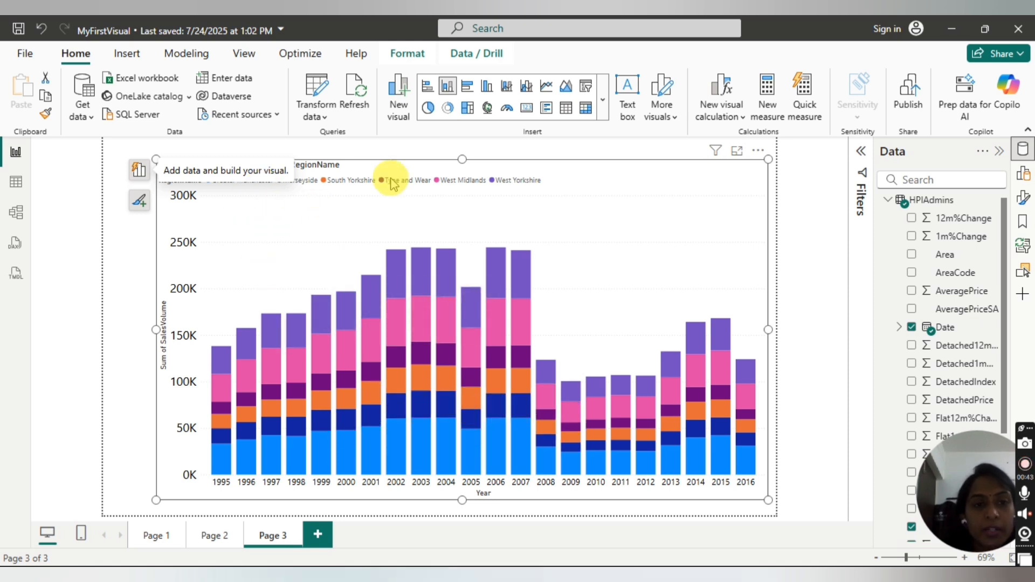
{"action": "left_click", "coordinate": [375, 149]}
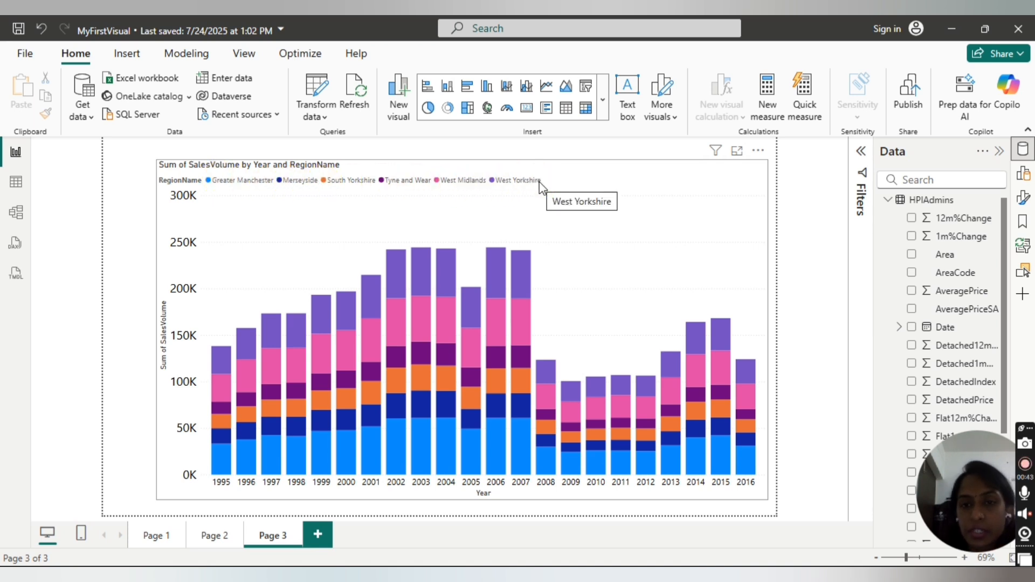
{"action": "mouse_move", "coordinate": [499, 352]}
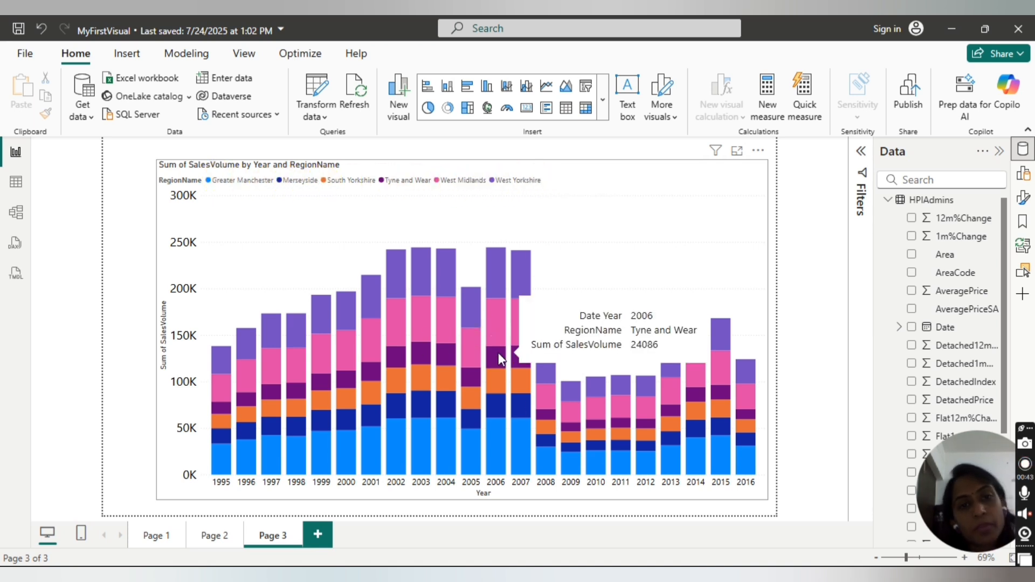
{"action": "left_click", "coordinate": [463, 457]}
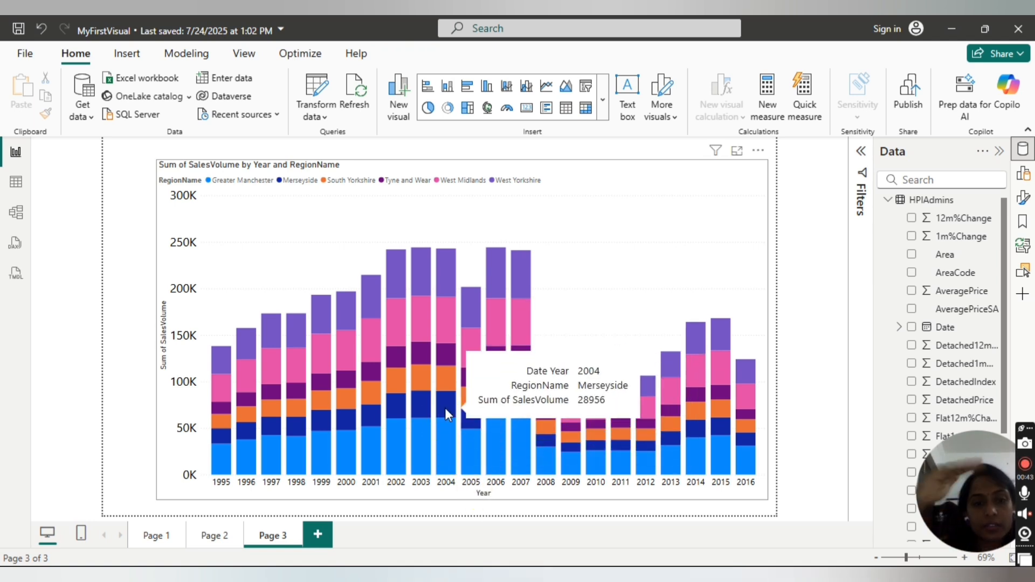
{"action": "left_click", "coordinate": [444, 429]}
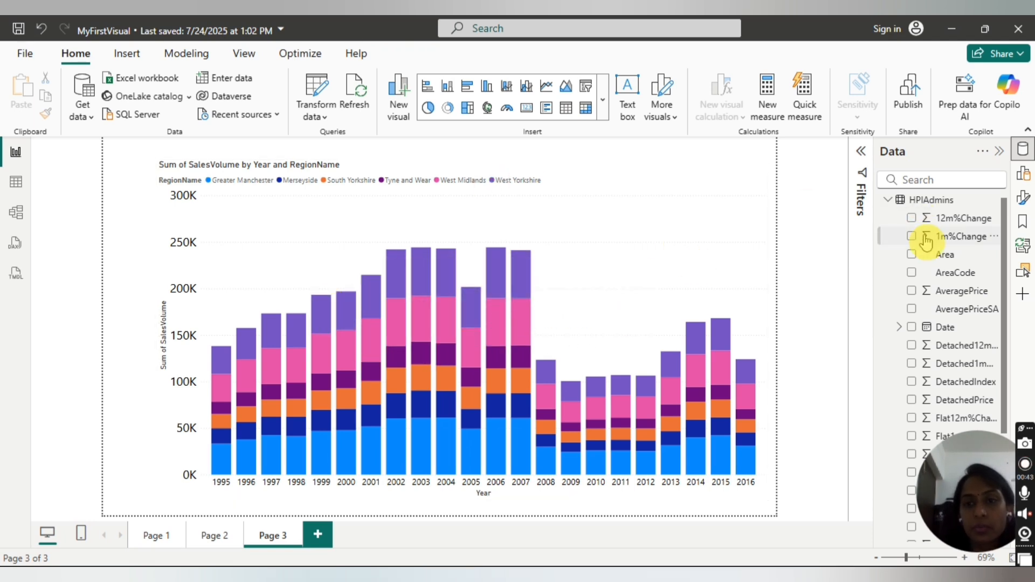
Step: Open the stacked column chart's legend formatting options, switching the legend off and back on
{"action": "left_click", "coordinate": [1024, 200]}
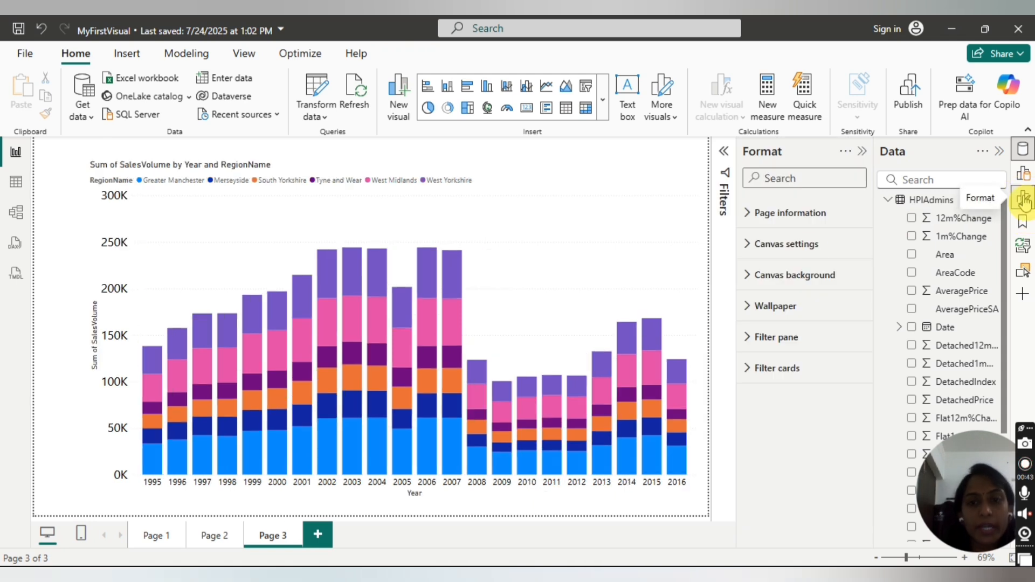
{"action": "left_click", "coordinate": [504, 308]}
{"action": "left_click_drag", "start_coordinate": [869, 253], "coordinate": [873, 320]}
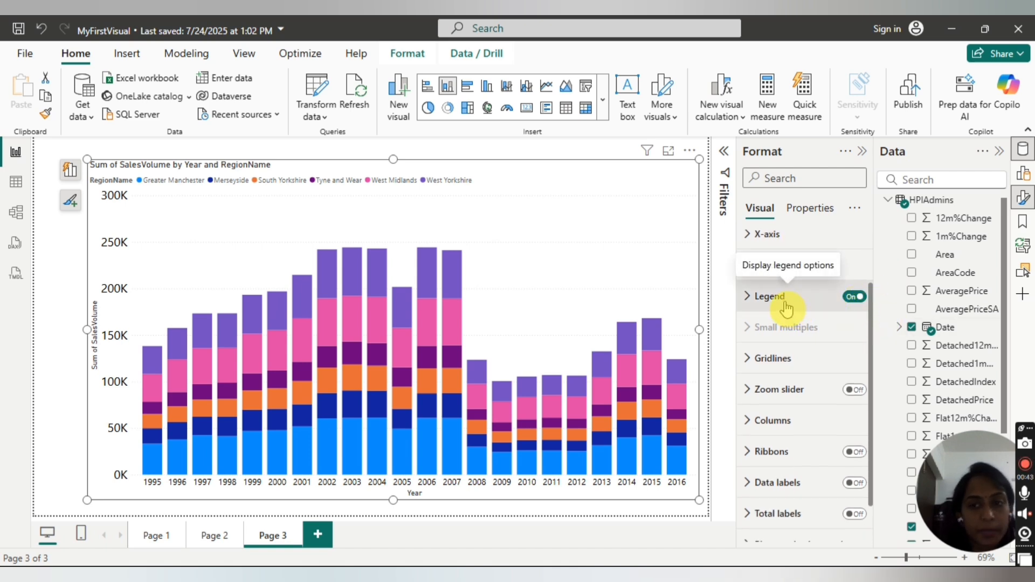
{"action": "left_click", "coordinate": [861, 300]}
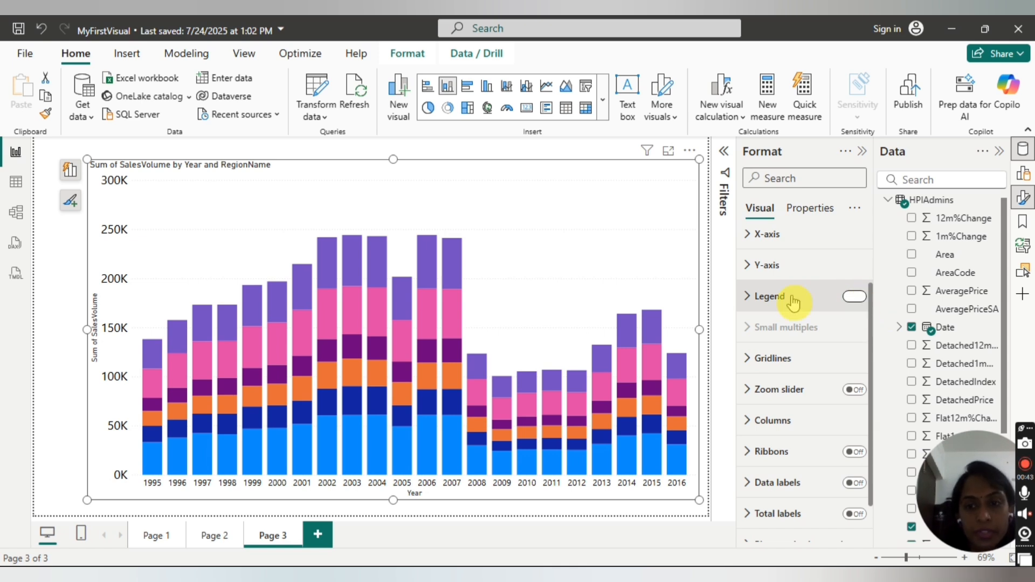
{"action": "left_click", "coordinate": [755, 296]}
{"action": "scroll", "coordinate": [872, 316], "scroll_direction": "down", "scroll_amount": 1}
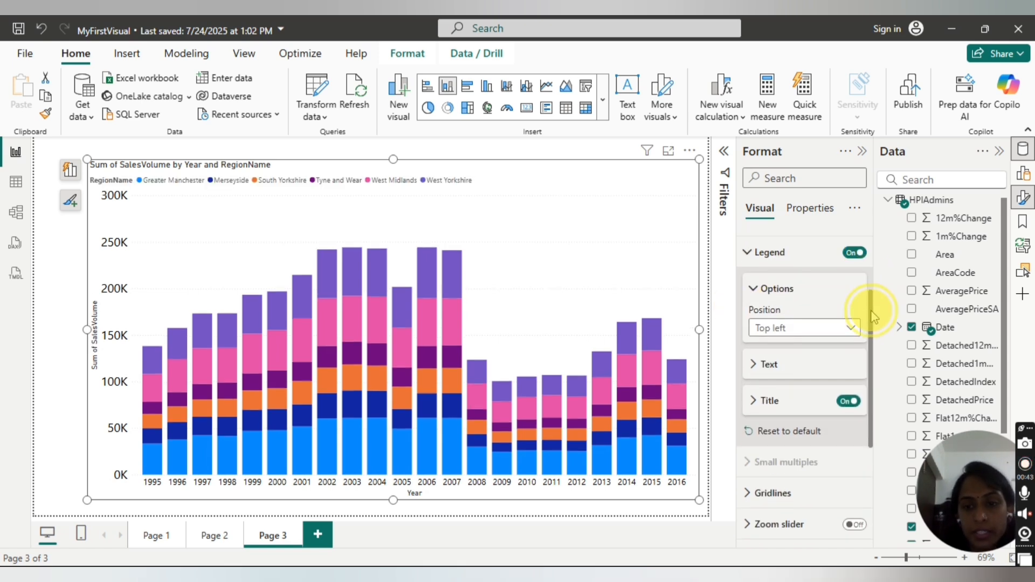
{"action": "scroll", "coordinate": [874, 317], "scroll_direction": "down", "scroll_amount": 1}
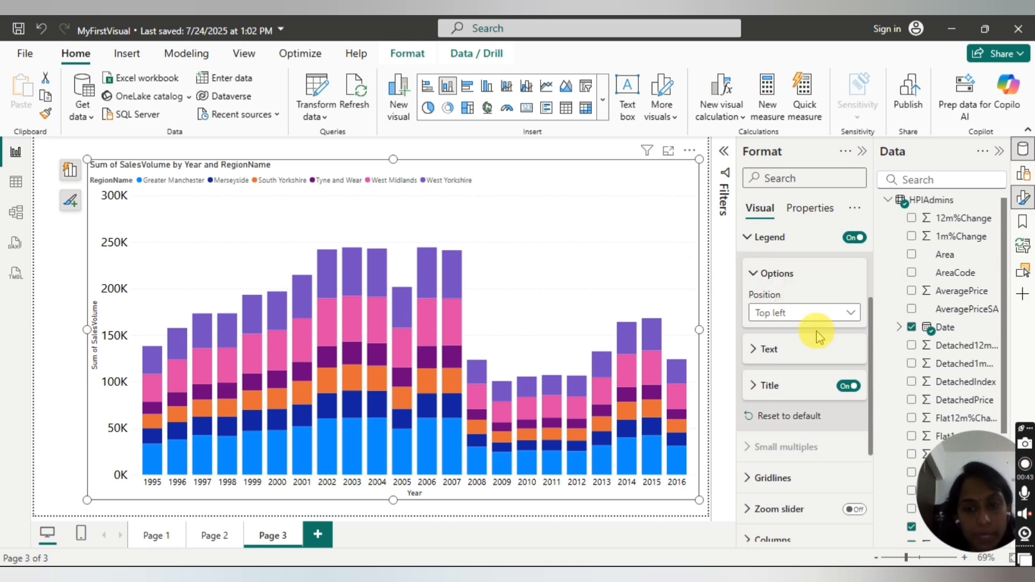
Step: Review the available legend positions and the legend's text formatting settings
{"action": "left_click", "coordinate": [848, 316]}
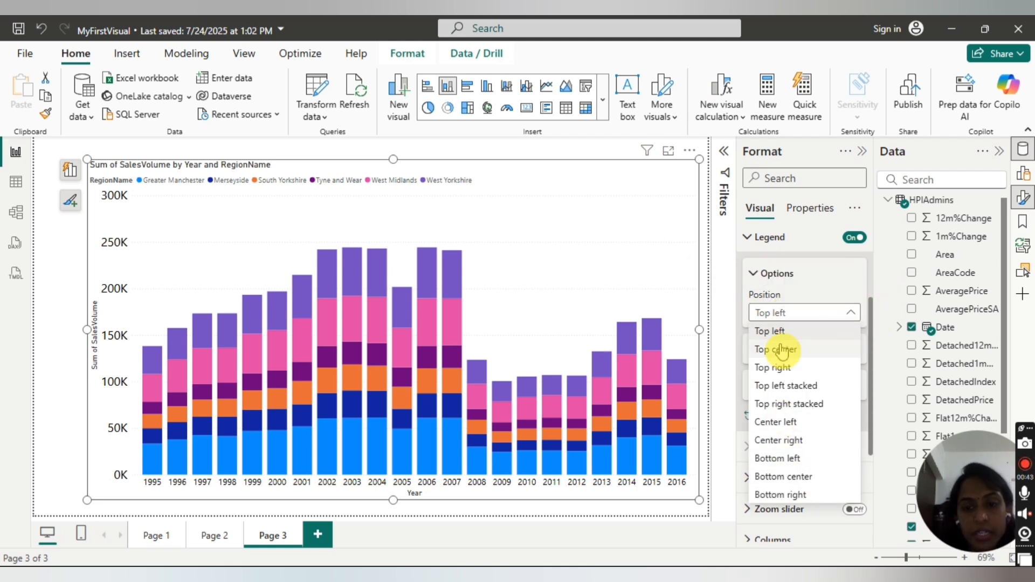
{"action": "left_click", "coordinate": [851, 316]}
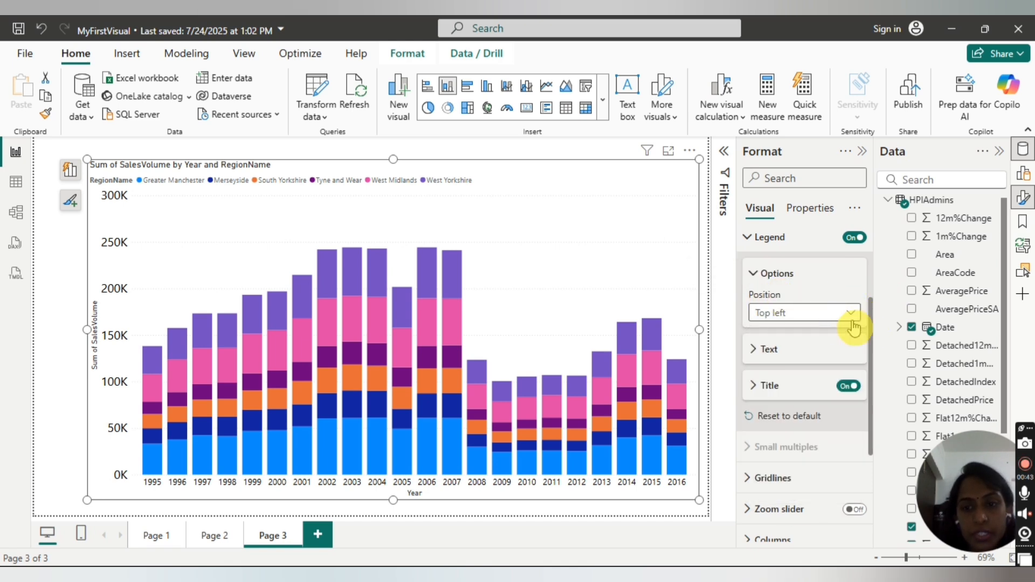
{"action": "left_click", "coordinate": [766, 350]}
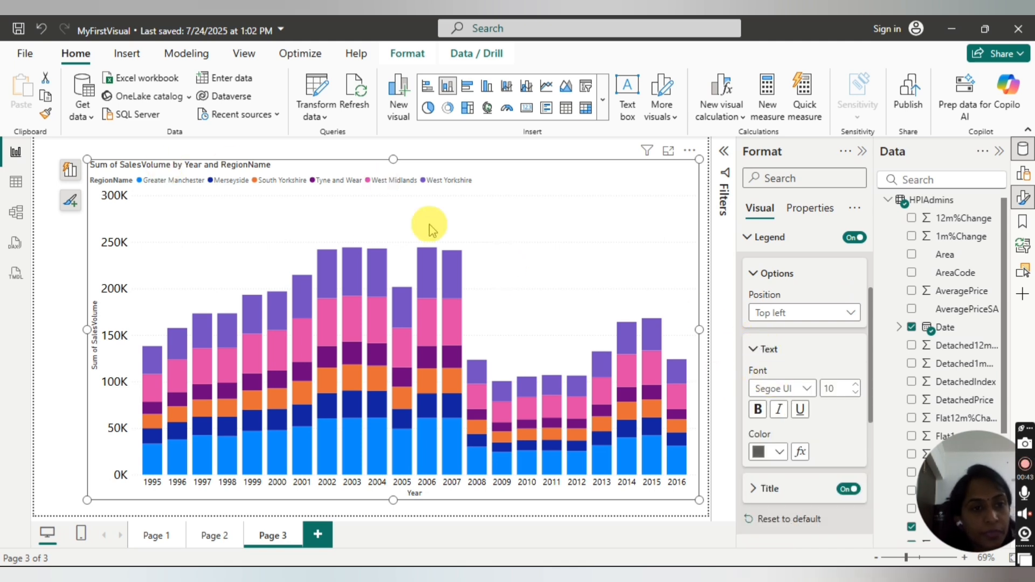
{"action": "left_click", "coordinate": [755, 351]}
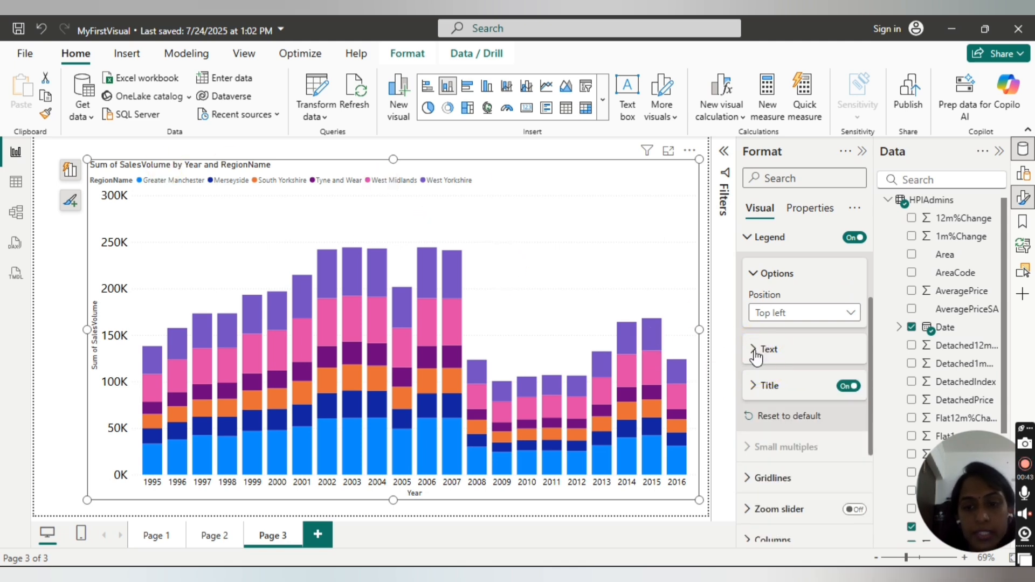
Step: Hide the legend's title and turn it back on
{"action": "left_click_drag", "start_coordinate": [872, 366], "coordinate": [872, 385]}
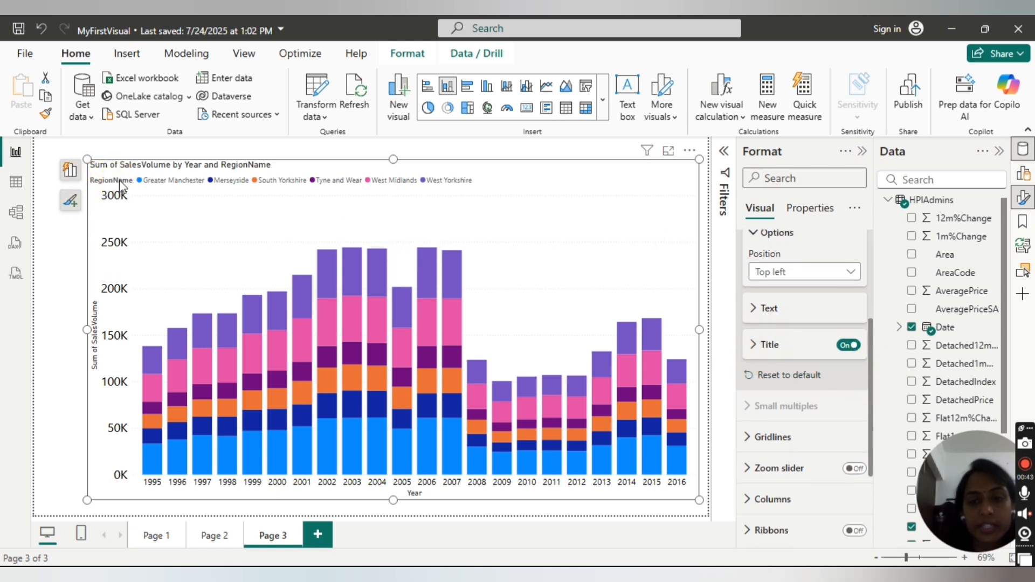
{"action": "left_click", "coordinate": [848, 346]}
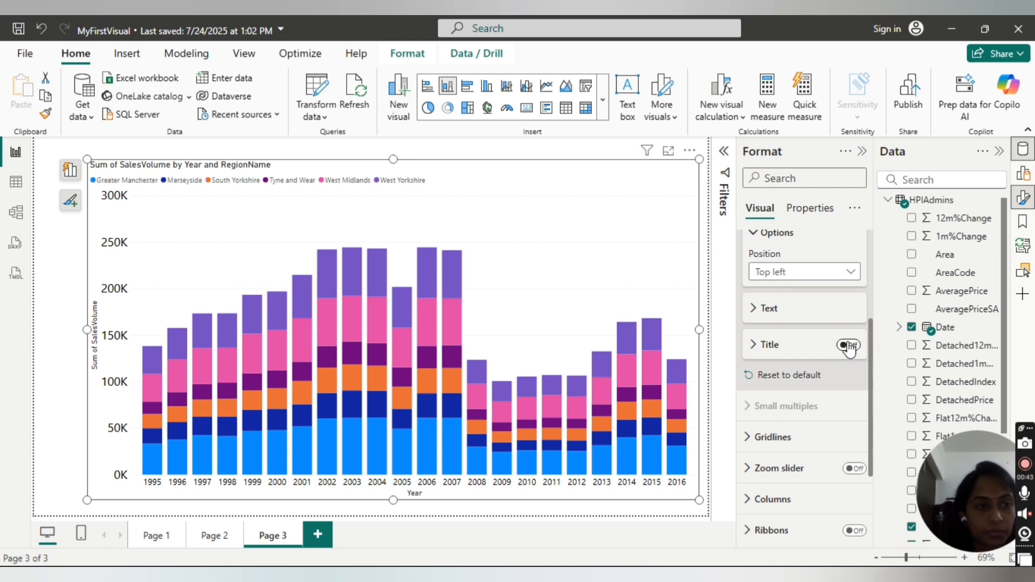
{"action": "left_click", "coordinate": [858, 350]}
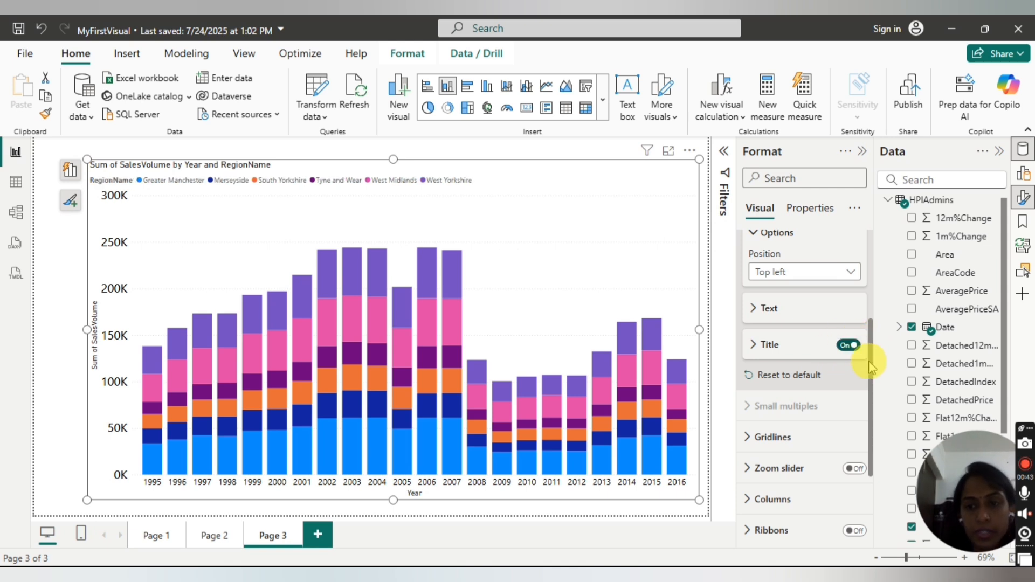
Step: Close the legend options and review the horizontal gridline settings, including color, transparency, line style and width
{"action": "scroll", "coordinate": [809, 335], "scroll_direction": "up", "scroll_amount": 2}
{"action": "left_click", "coordinate": [749, 300]}
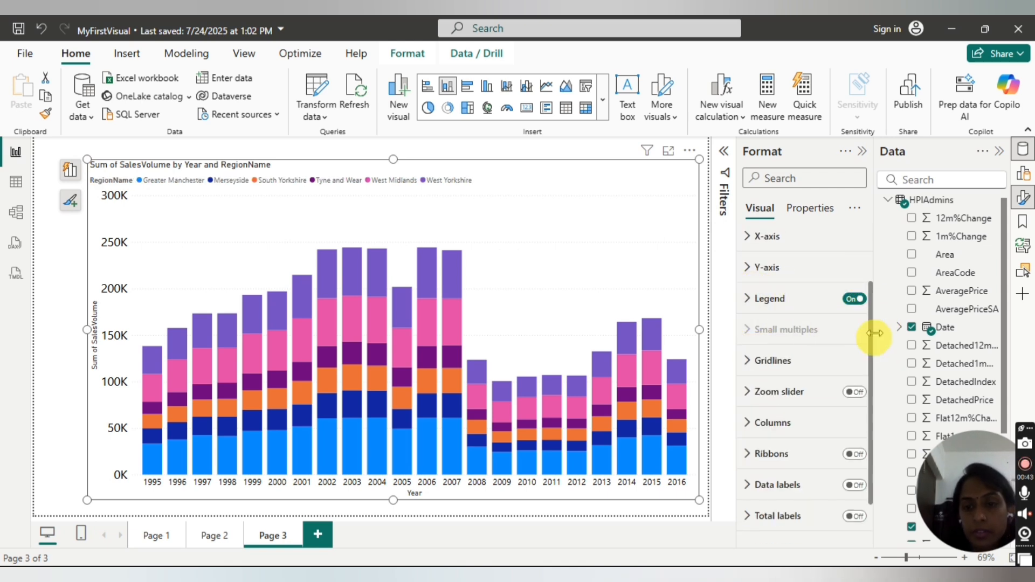
{"action": "scroll", "coordinate": [868, 345], "scroll_direction": "down", "scroll_amount": 2}
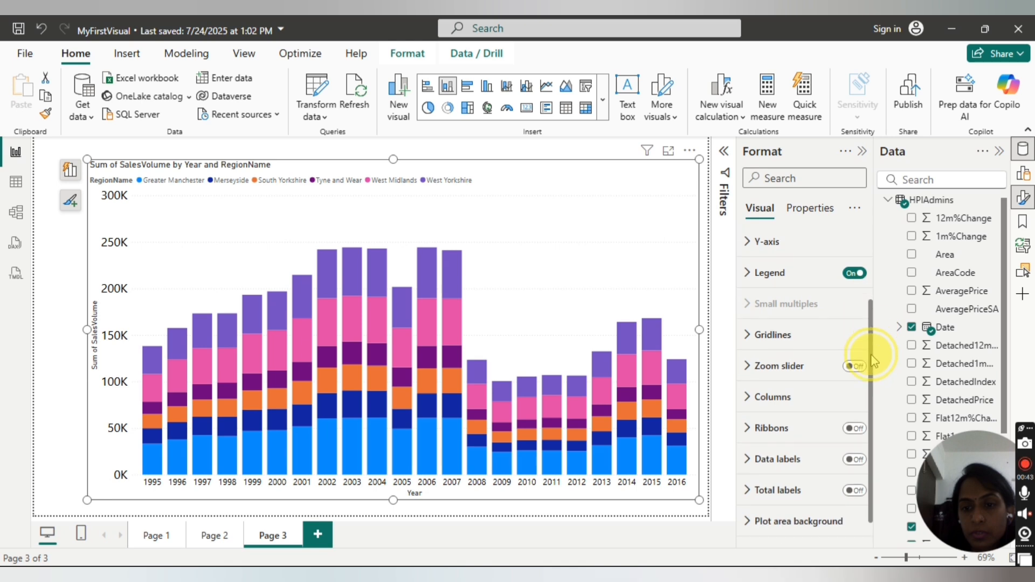
{"action": "left_click", "coordinate": [749, 321]}
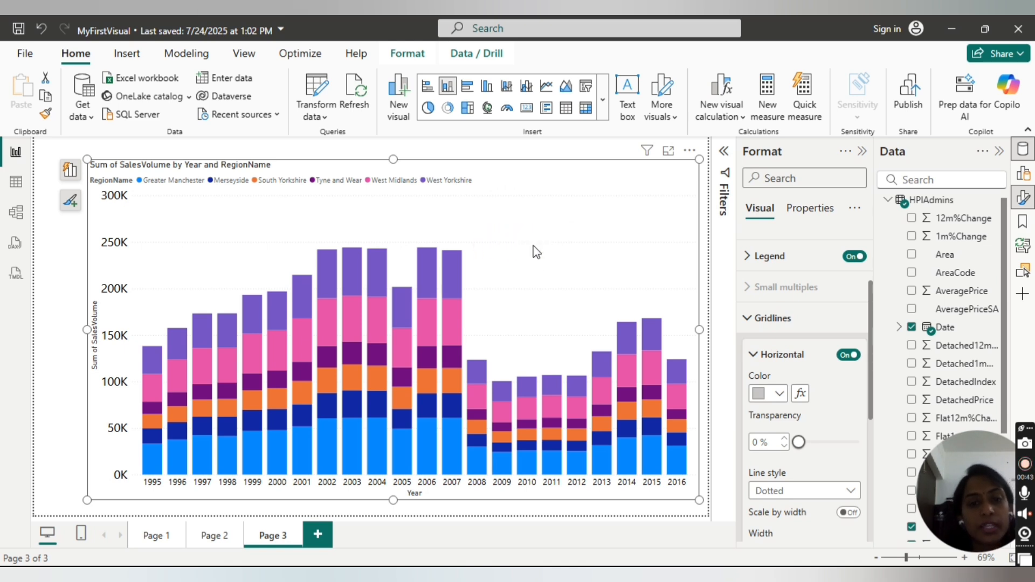
{"action": "left_click_drag", "start_coordinate": [873, 337], "coordinate": [872, 397]}
{"action": "left_click", "coordinate": [853, 379]}
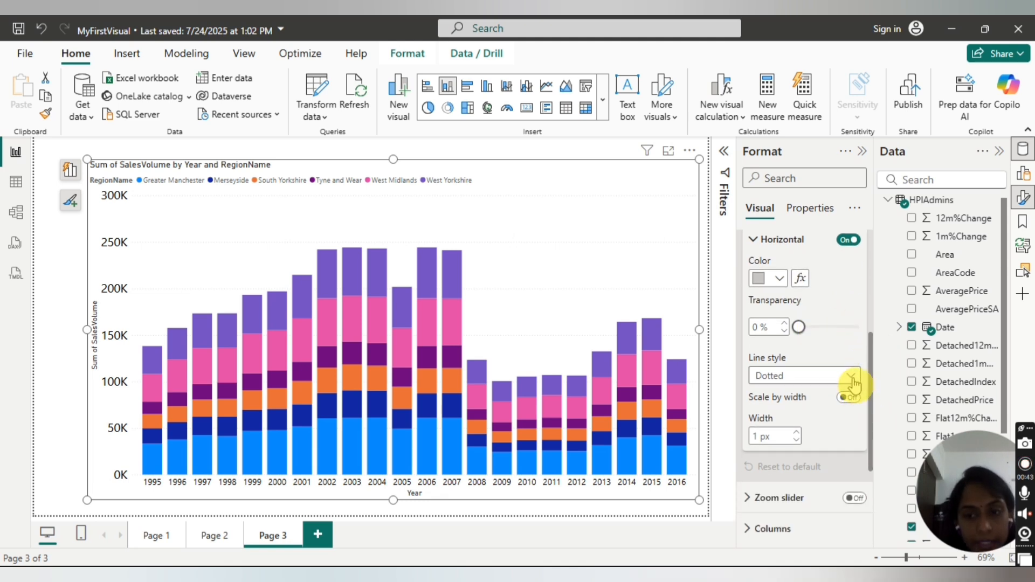
{"action": "left_click", "coordinate": [755, 240]}
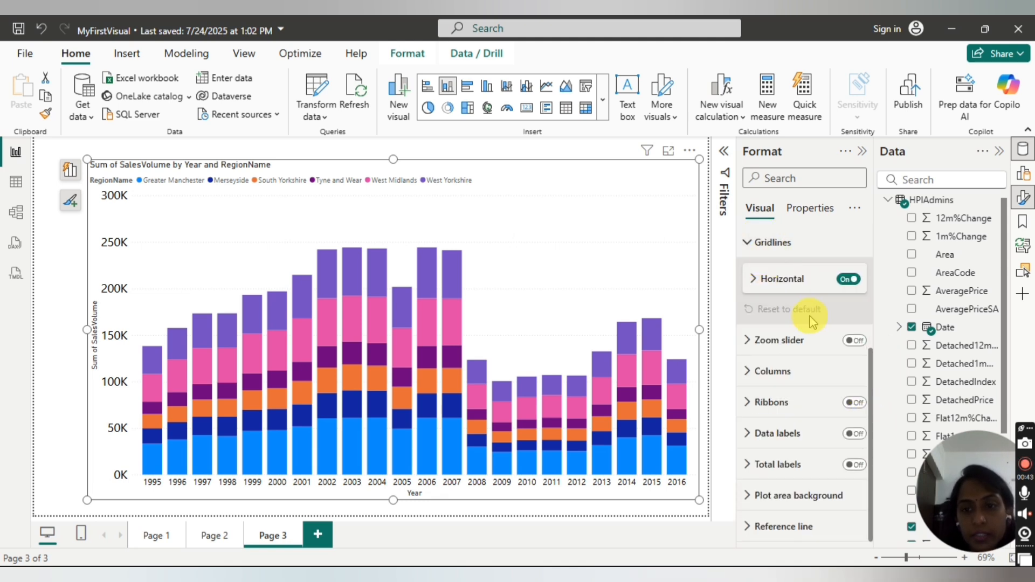
{"action": "left_click", "coordinate": [743, 246]}
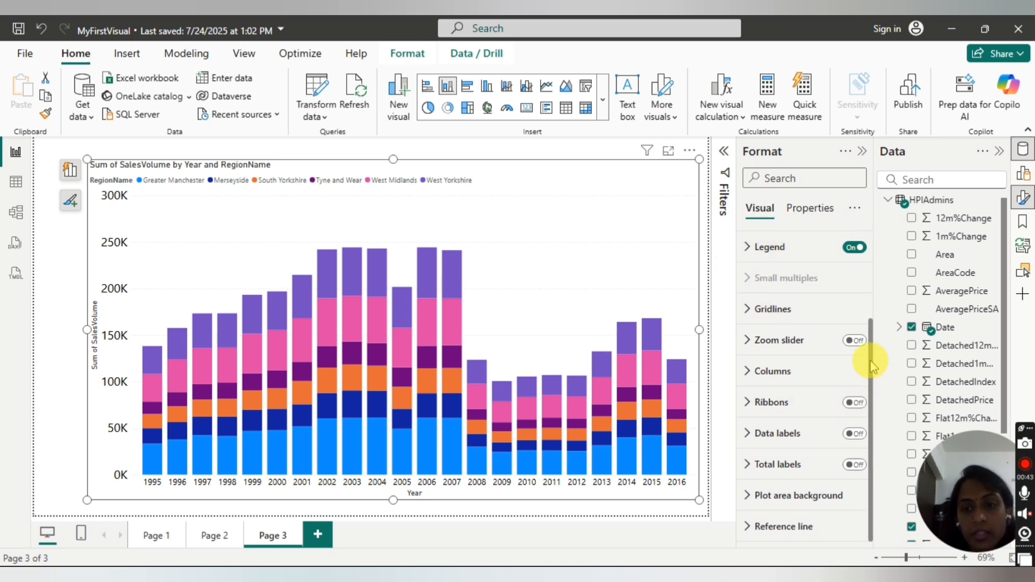
Step: Try the zoom slider on the chart's Y-axis by narrowing and restoring its upper range, and switch the slider off again
{"action": "left_click", "coordinate": [858, 340]}
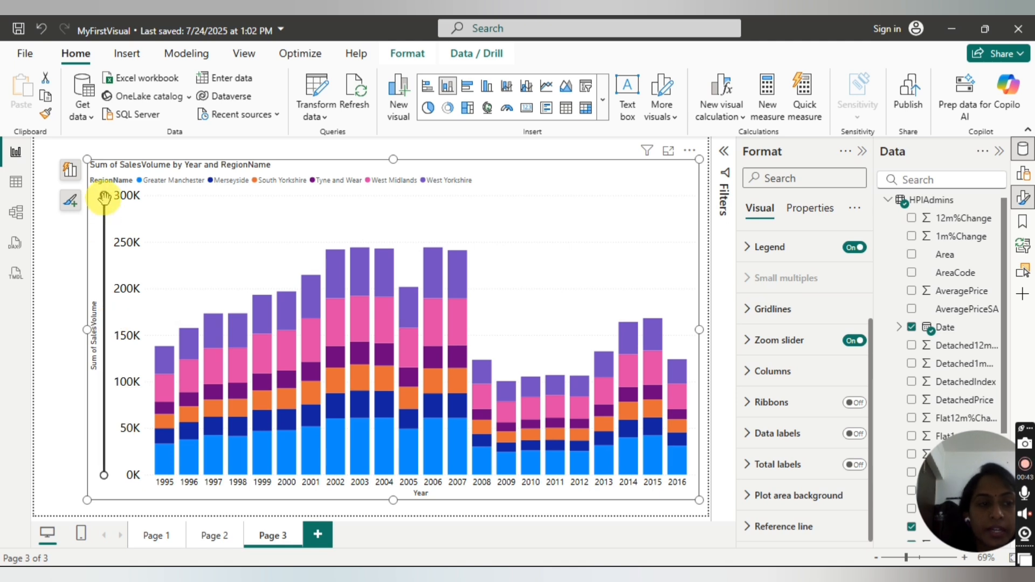
{"action": "left_click_drag", "start_coordinate": [104, 195], "coordinate": [103, 339]}
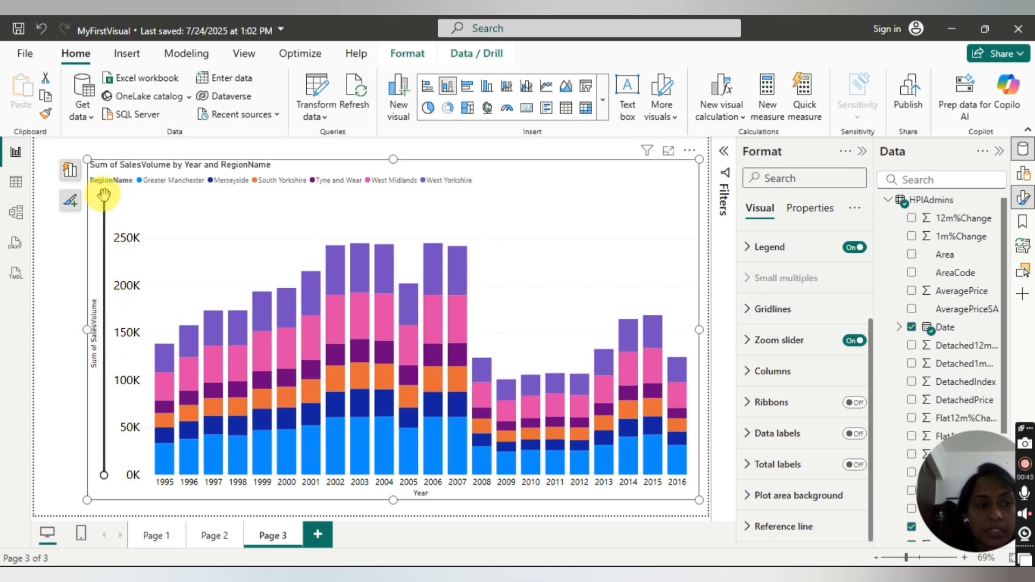
{"action": "mouse_move", "coordinate": [104, 194]}
{"action": "left_mouse_down"}
{"action": "mouse_move", "coordinate": [103, 307]}
{"action": "mouse_move", "coordinate": [102, 180]}
{"action": "left_mouse_up"}
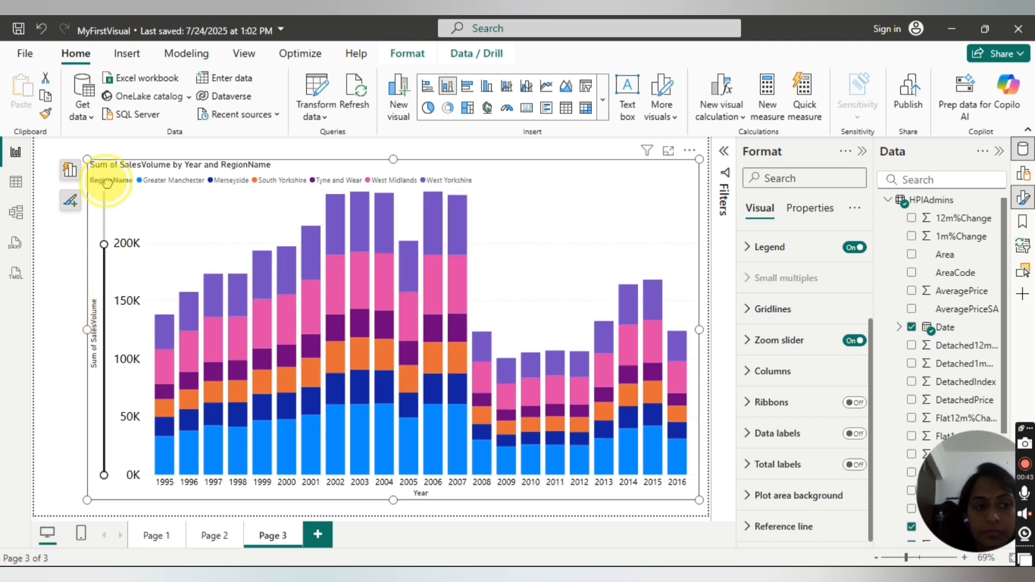
{"action": "left_click", "coordinate": [852, 341]}
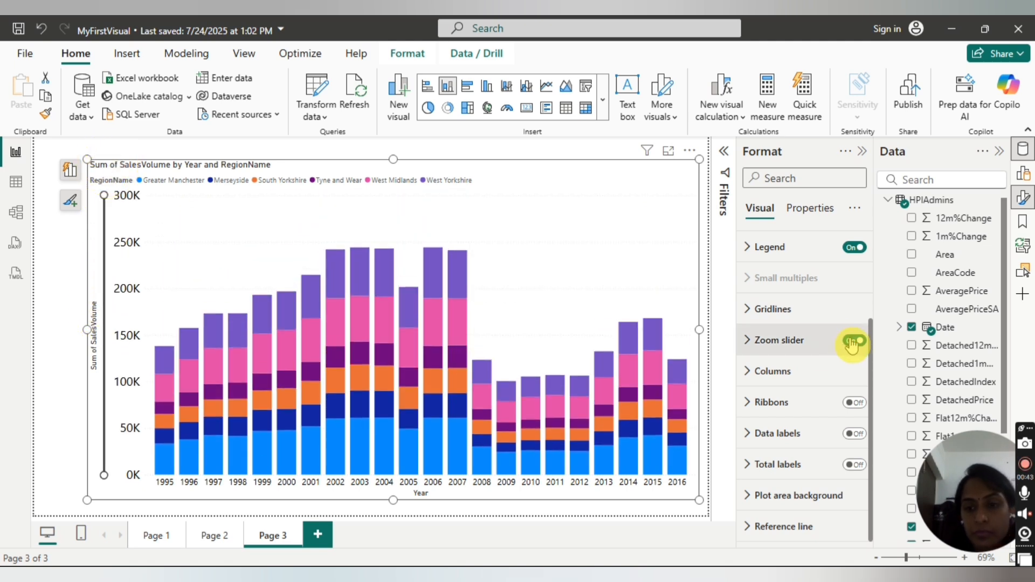
Step: Set the column color of the Greater Manchester series to a dark gold shade and close the column options
{"action": "left_click", "coordinate": [747, 372]}
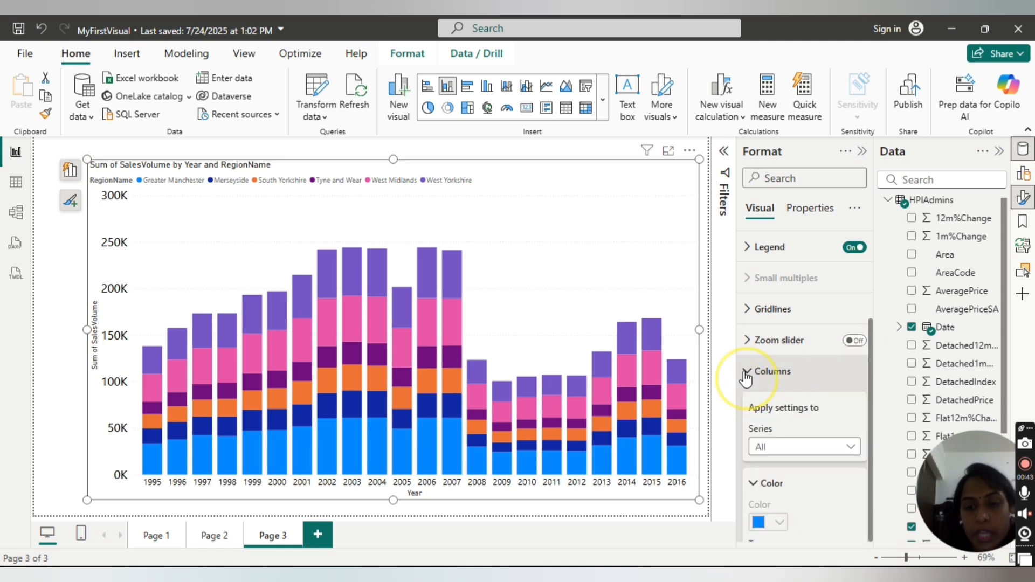
{"action": "scroll", "coordinate": [873, 378], "scroll_direction": "down", "scroll_amount": 3}
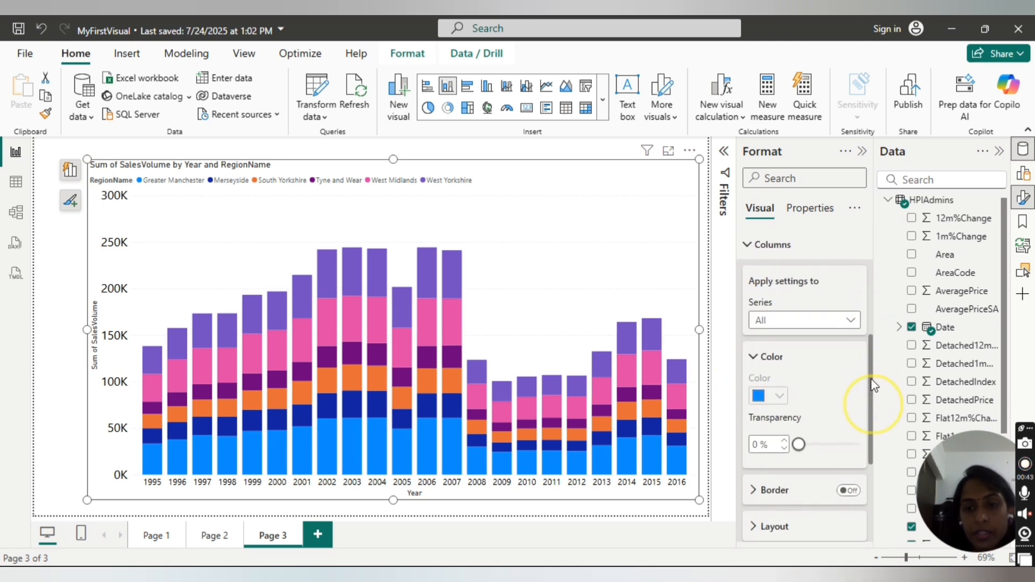
{"action": "left_click", "coordinate": [853, 322]}
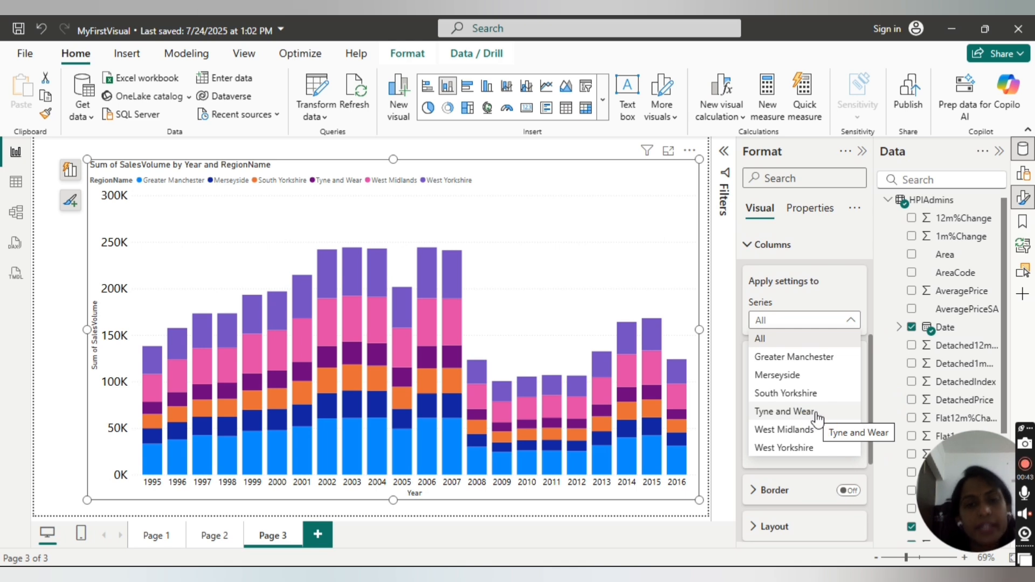
{"action": "left_click", "coordinate": [793, 357]}
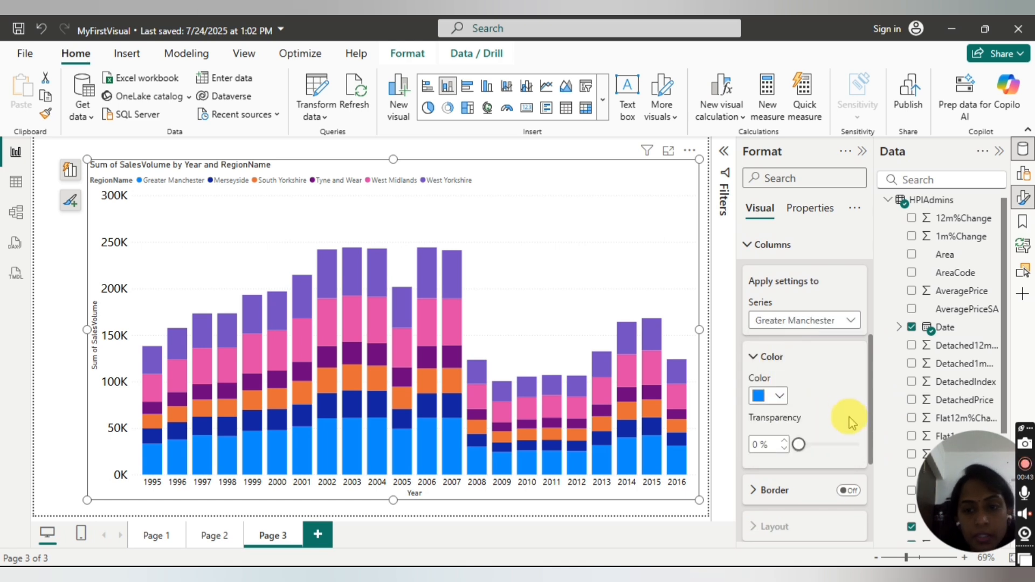
{"action": "left_click", "coordinate": [780, 402]}
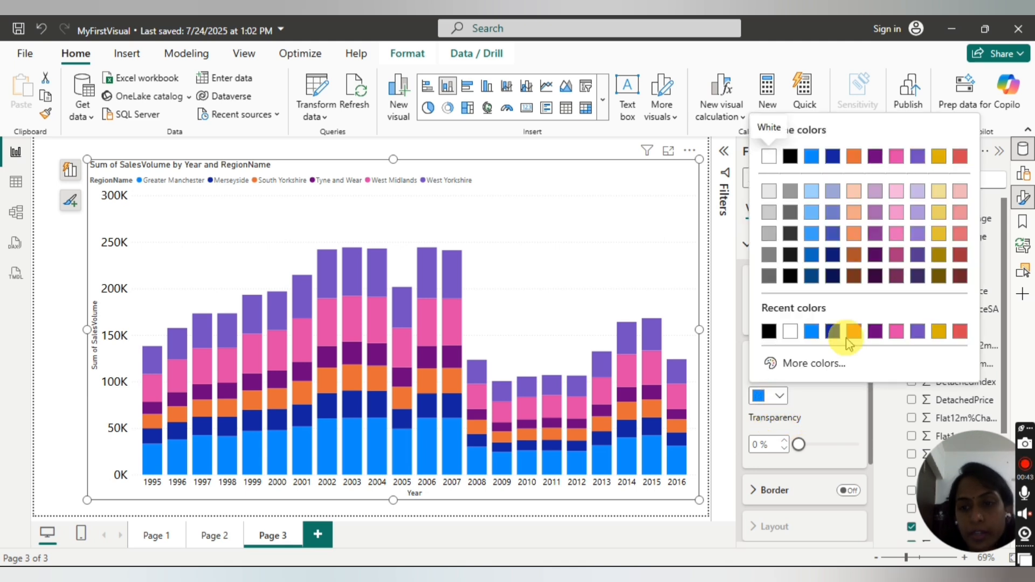
{"action": "left_click", "coordinate": [941, 256]}
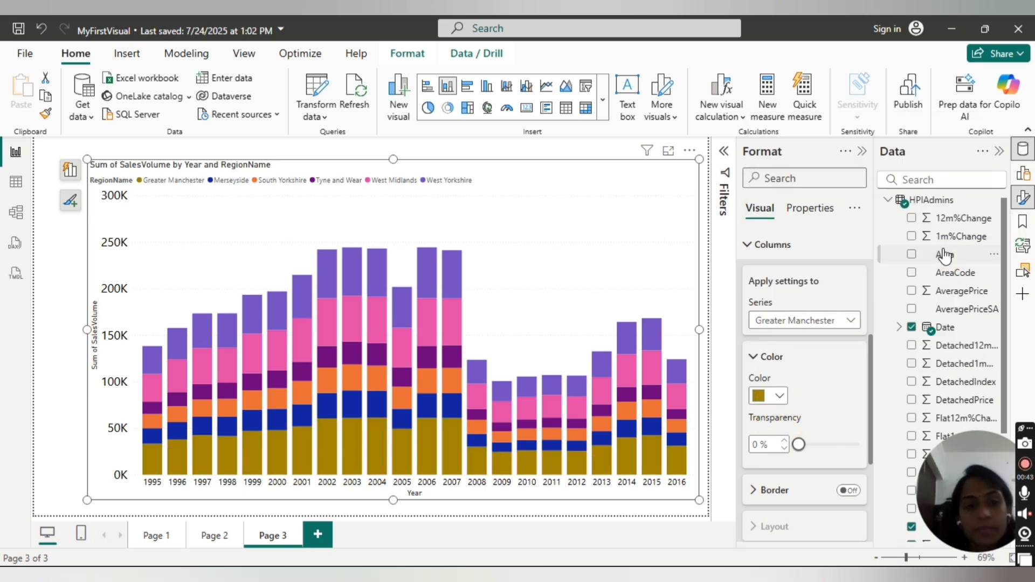
{"action": "mouse_move", "coordinate": [572, 400]}
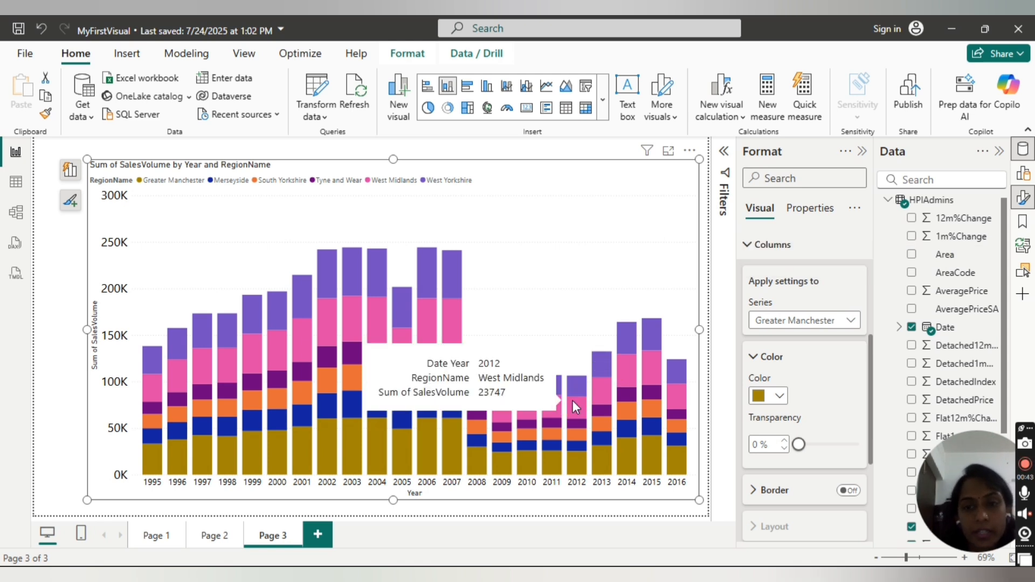
{"action": "left_click", "coordinate": [872, 399]}
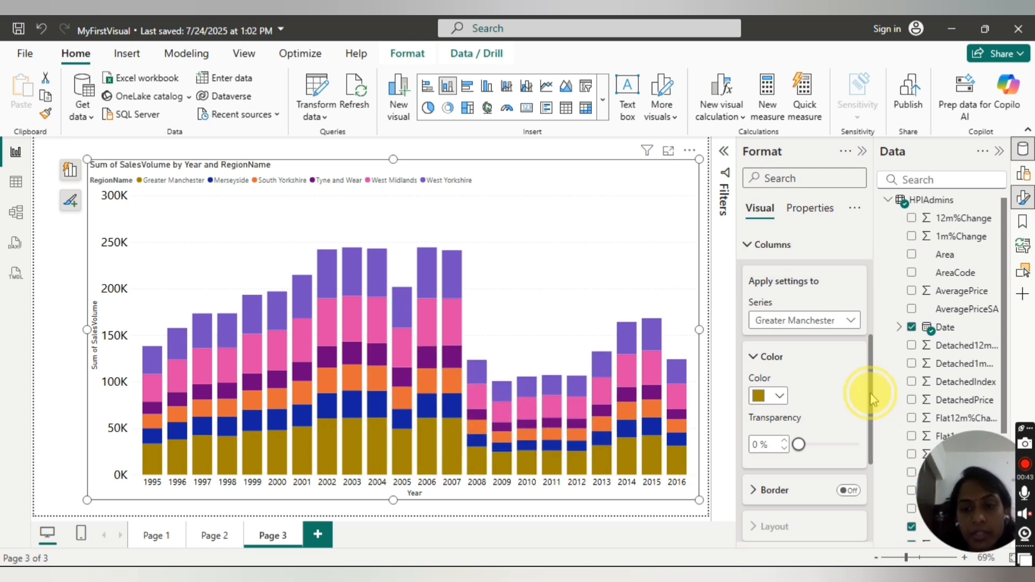
{"action": "scroll", "coordinate": [863, 412], "scroll_direction": "down", "scroll_amount": 2}
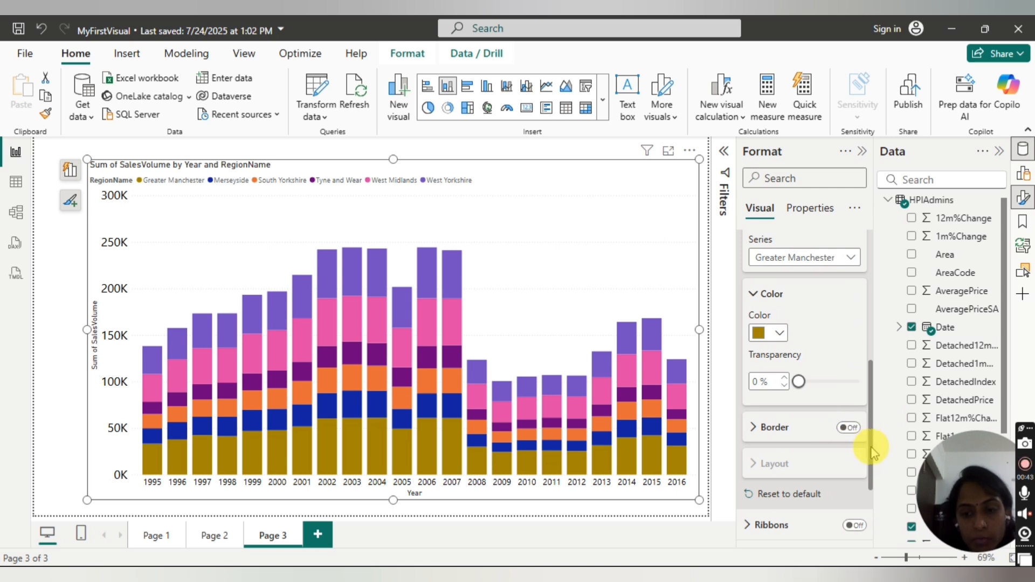
{"action": "left_click_drag", "start_coordinate": [874, 453], "coordinate": [874, 407]}
{"action": "left_click", "coordinate": [746, 293]}
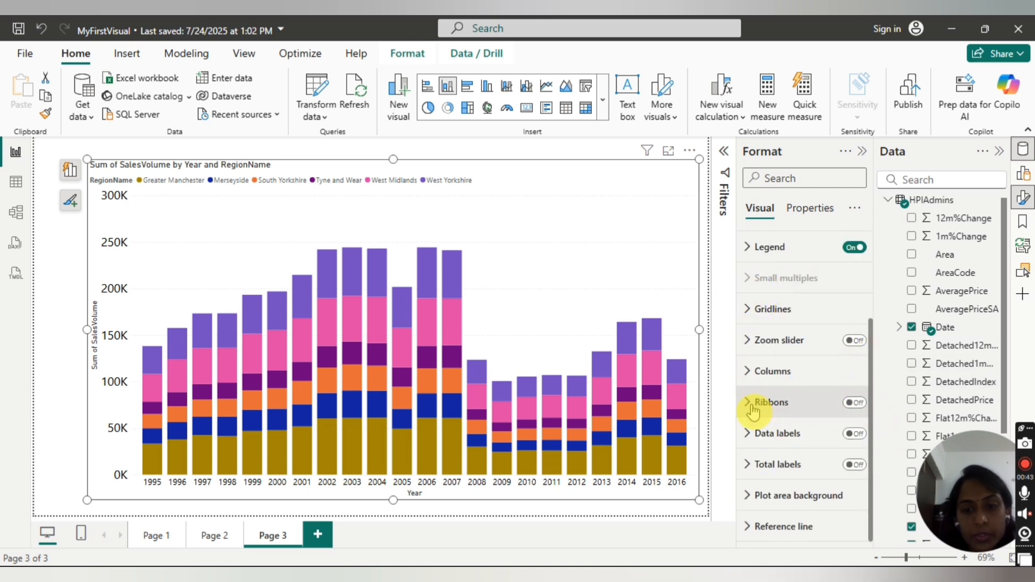
Step: Try ribbons between the stacked columns and switch them off again
{"action": "left_click", "coordinate": [857, 405]}
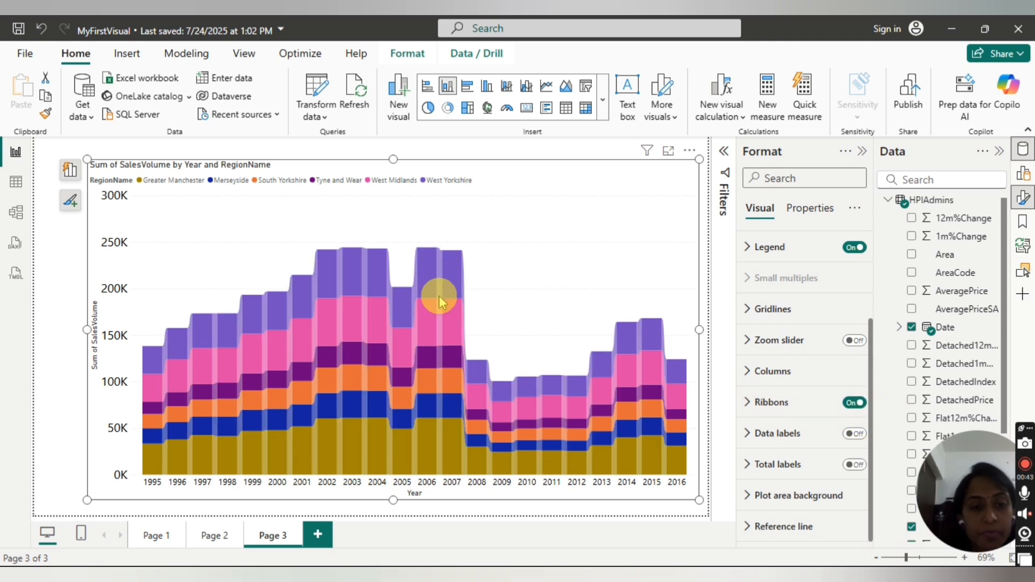
{"action": "mouse_move", "coordinate": [439, 296]}
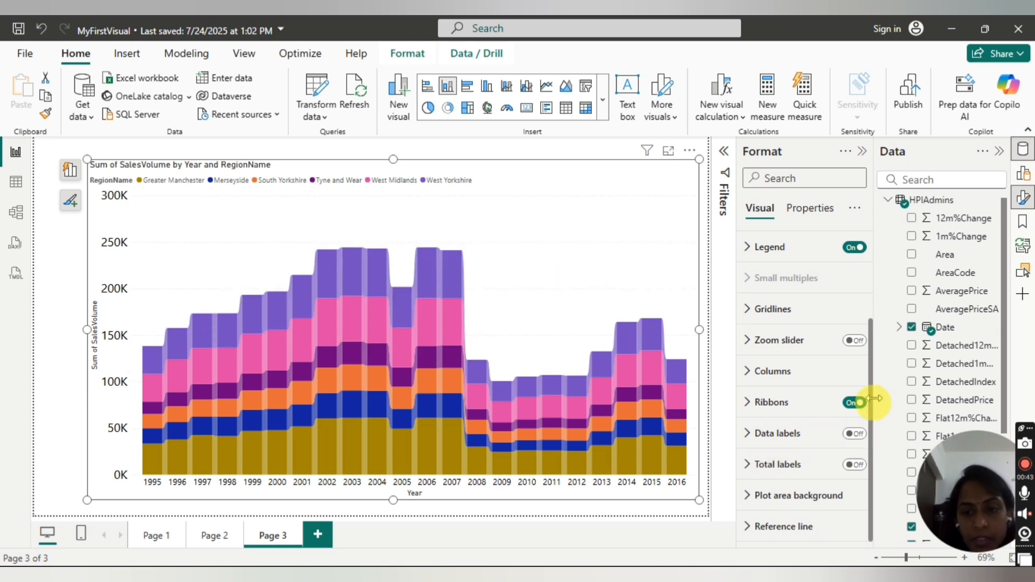
{"action": "left_click", "coordinate": [855, 404]}
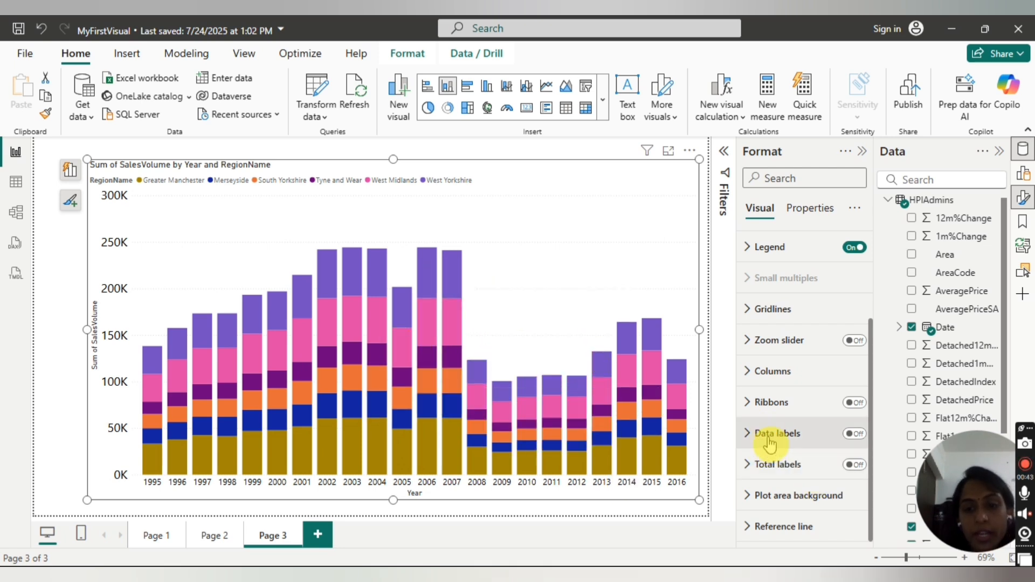
Step: Try data labels on the region segments and total labels above the columns, and switch both off again
{"action": "left_click", "coordinate": [857, 436]}
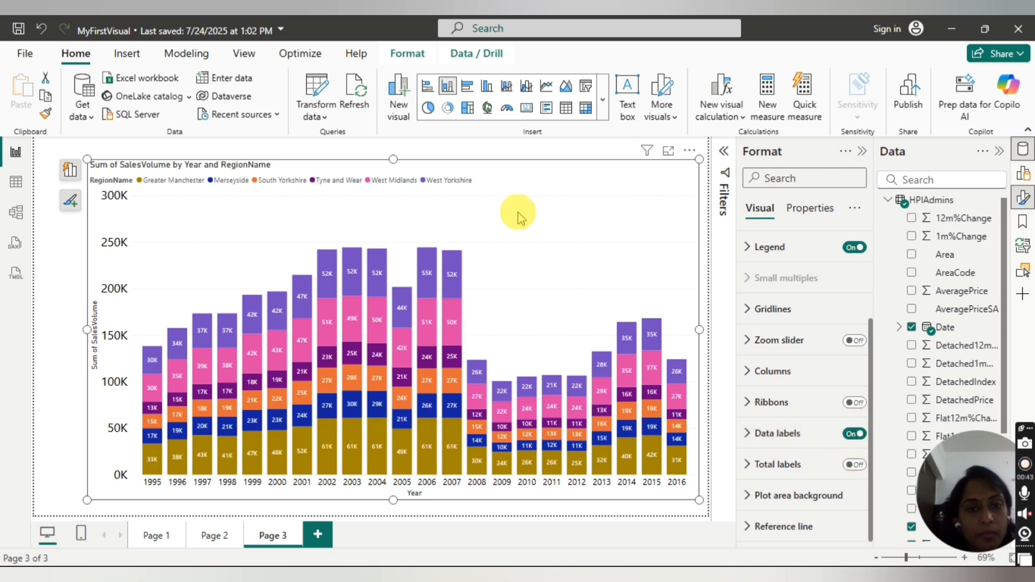
{"action": "mouse_move", "coordinate": [448, 264]}
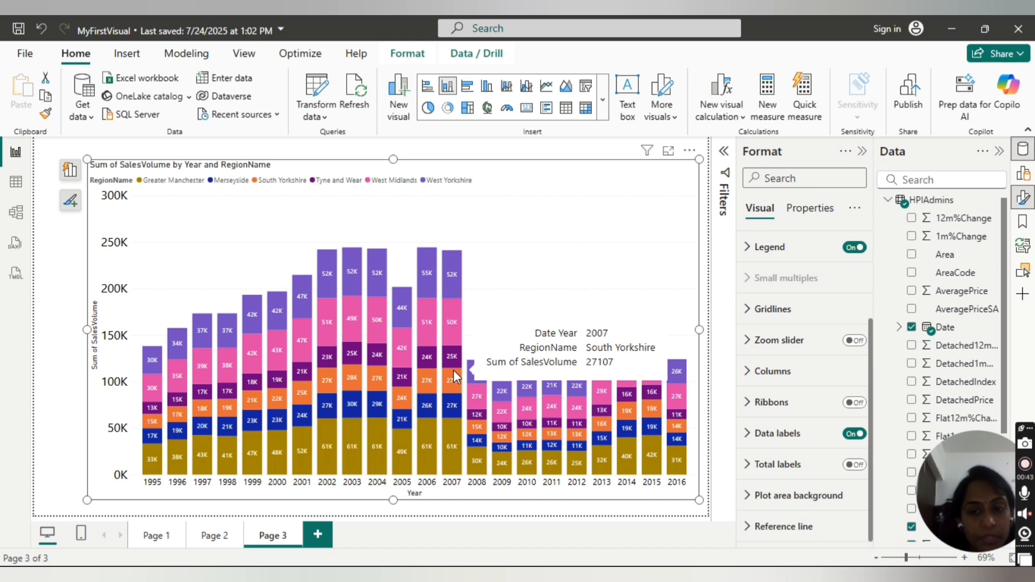
{"action": "left_click", "coordinate": [765, 476]}
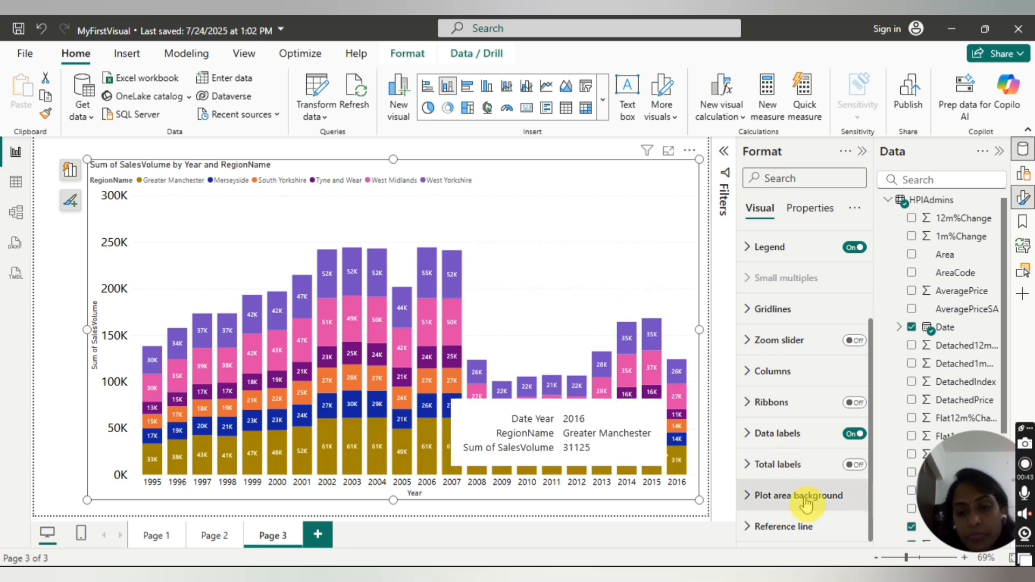
{"action": "left_click", "coordinate": [854, 465]}
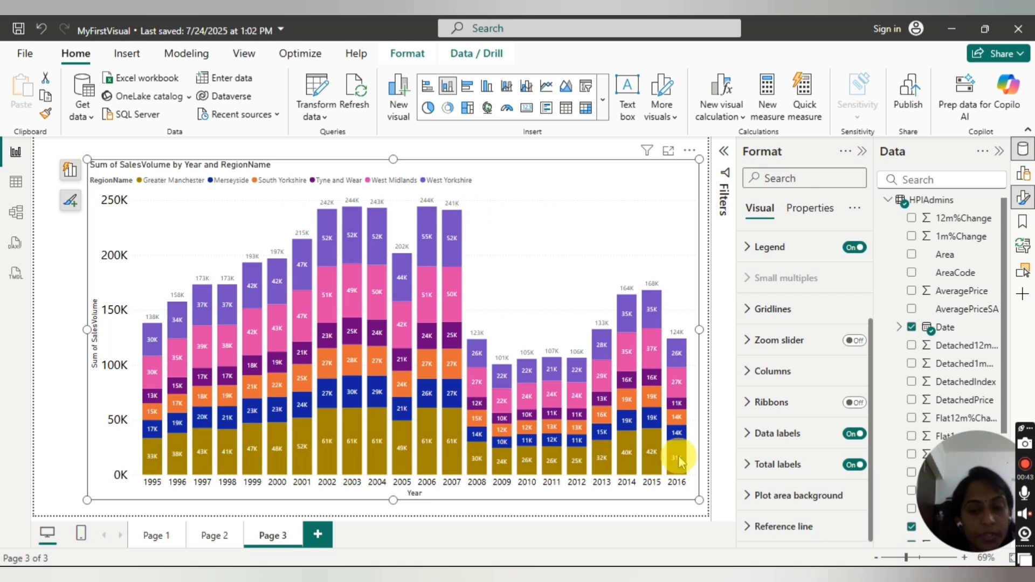
{"action": "left_click", "coordinate": [855, 466]}
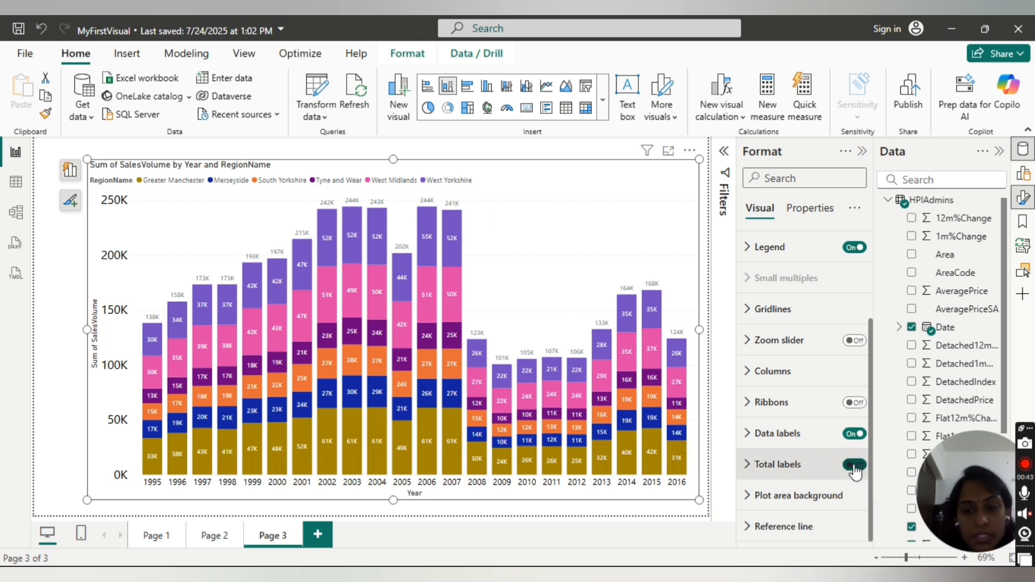
{"action": "left_click", "coordinate": [855, 434]}
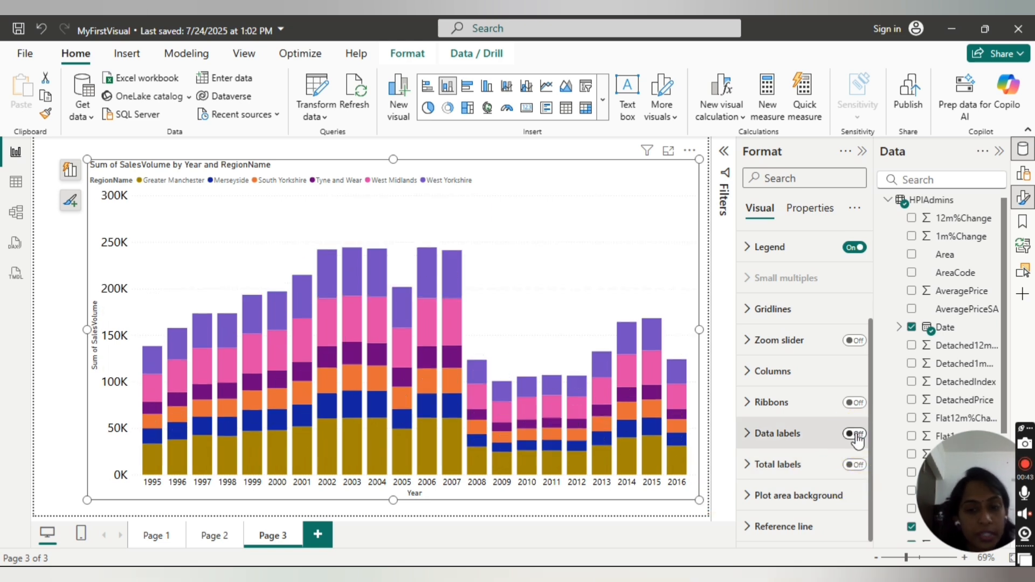